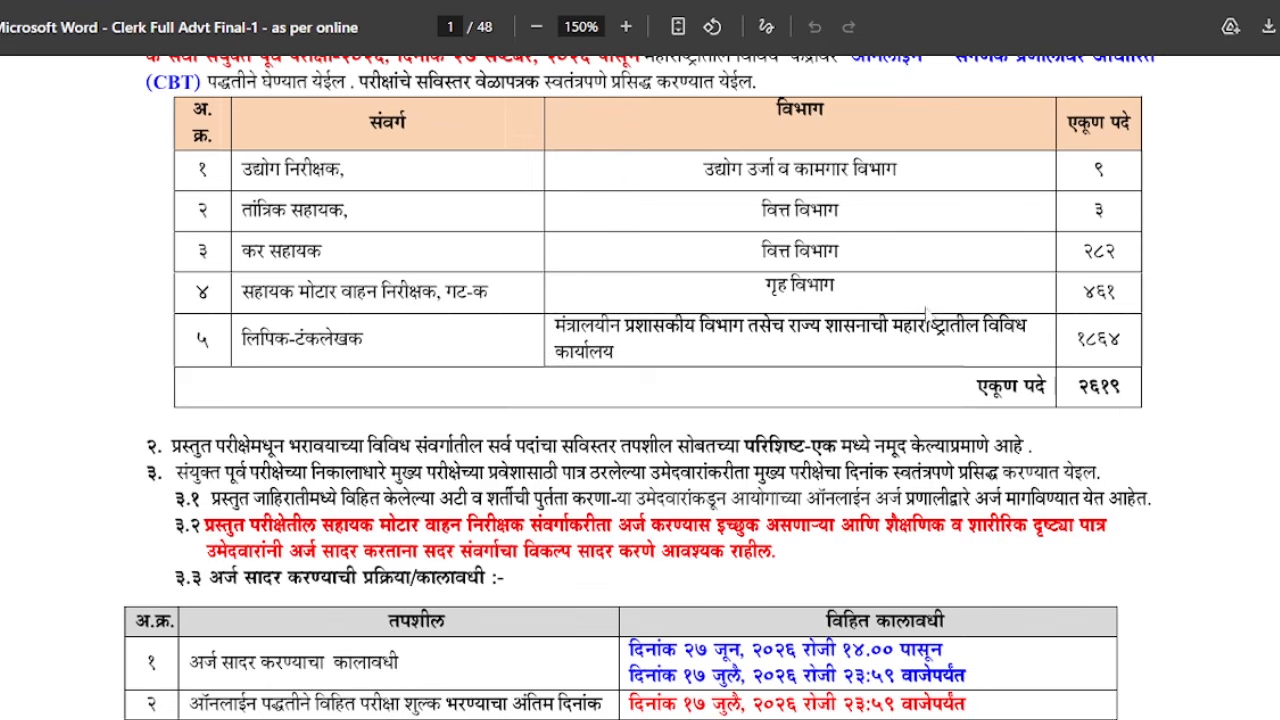
Step: Scroll through the Group-C advertisement PDF to review the post table and application deadlines
scroll(882, 368, "down", 6)
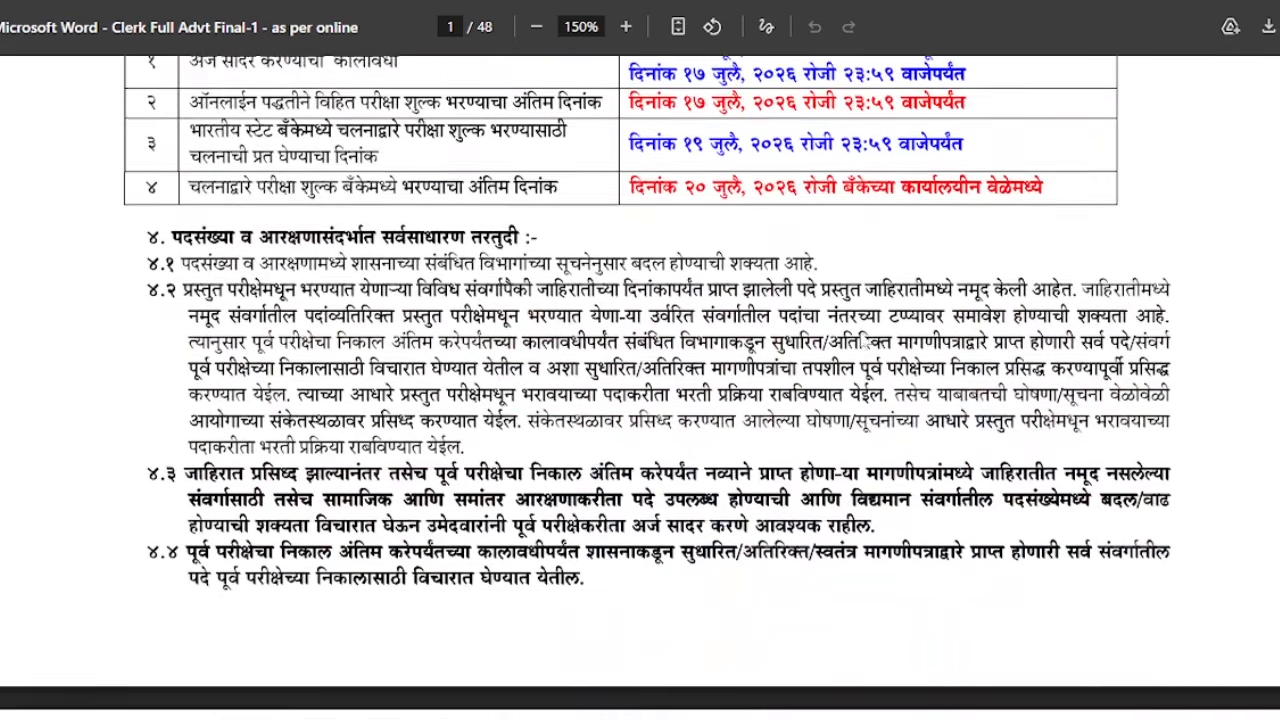
scroll(858, 365, "up", 5)
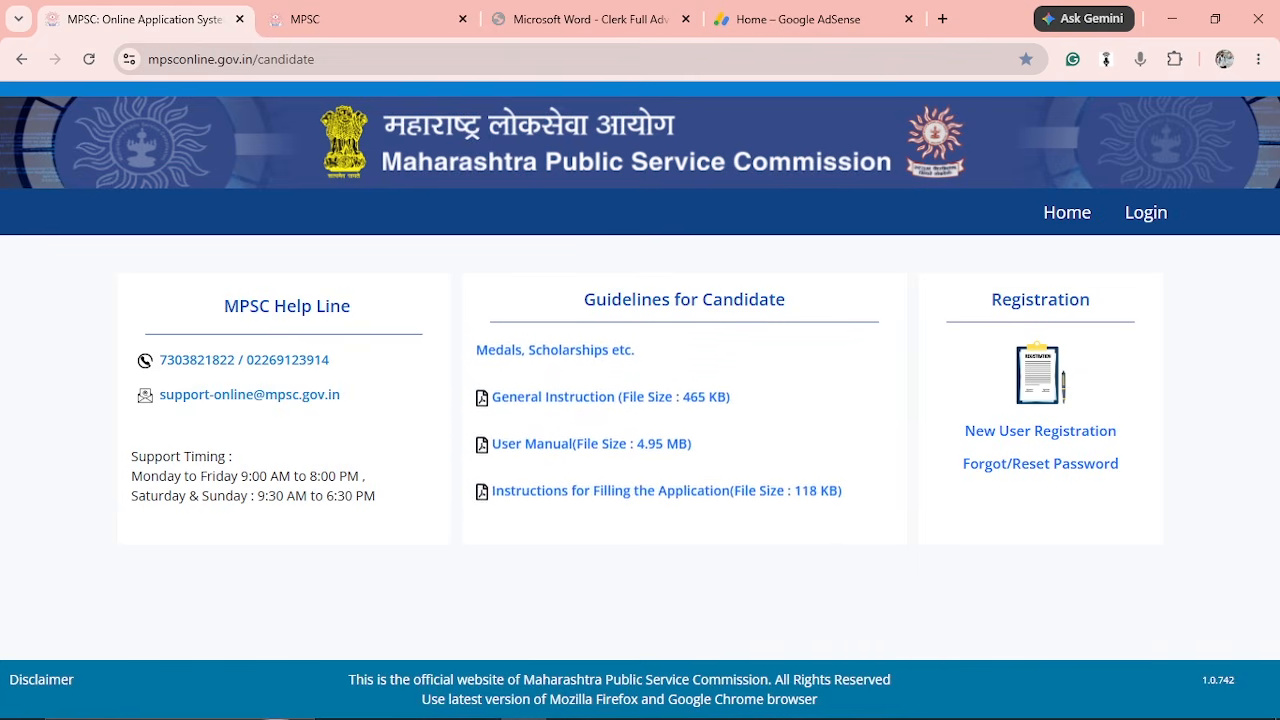
Step: Sign in to the candidate account on the login page with the captcha text
left_click(1148, 213)
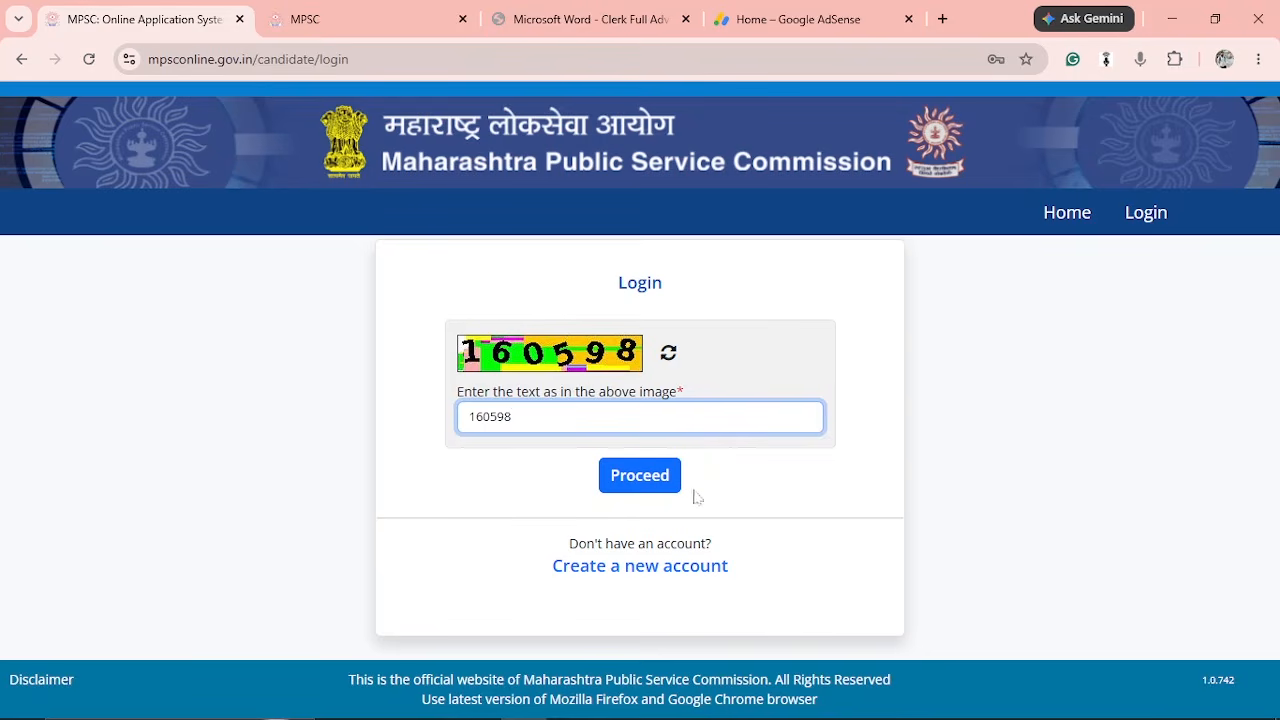
left_click(650, 482)
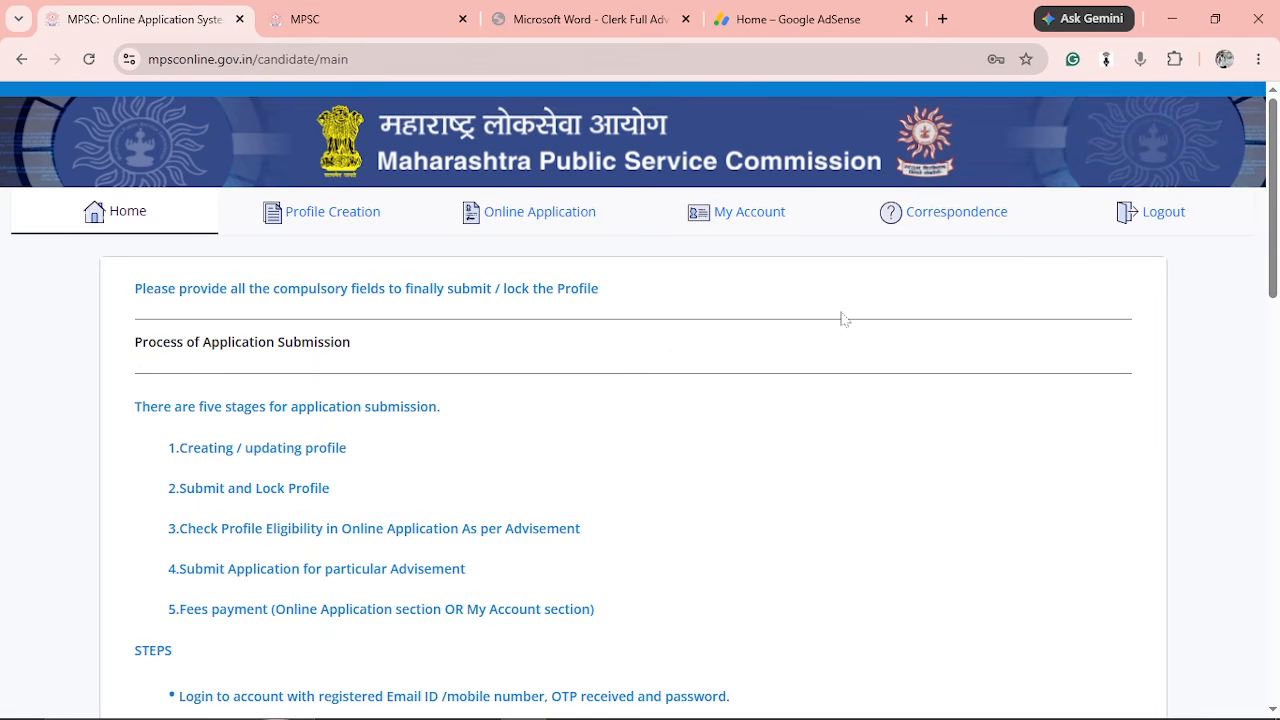
Step: Show the Online Application page listing advertisements 015, 016 and 017 of 2026
left_click(543, 223)
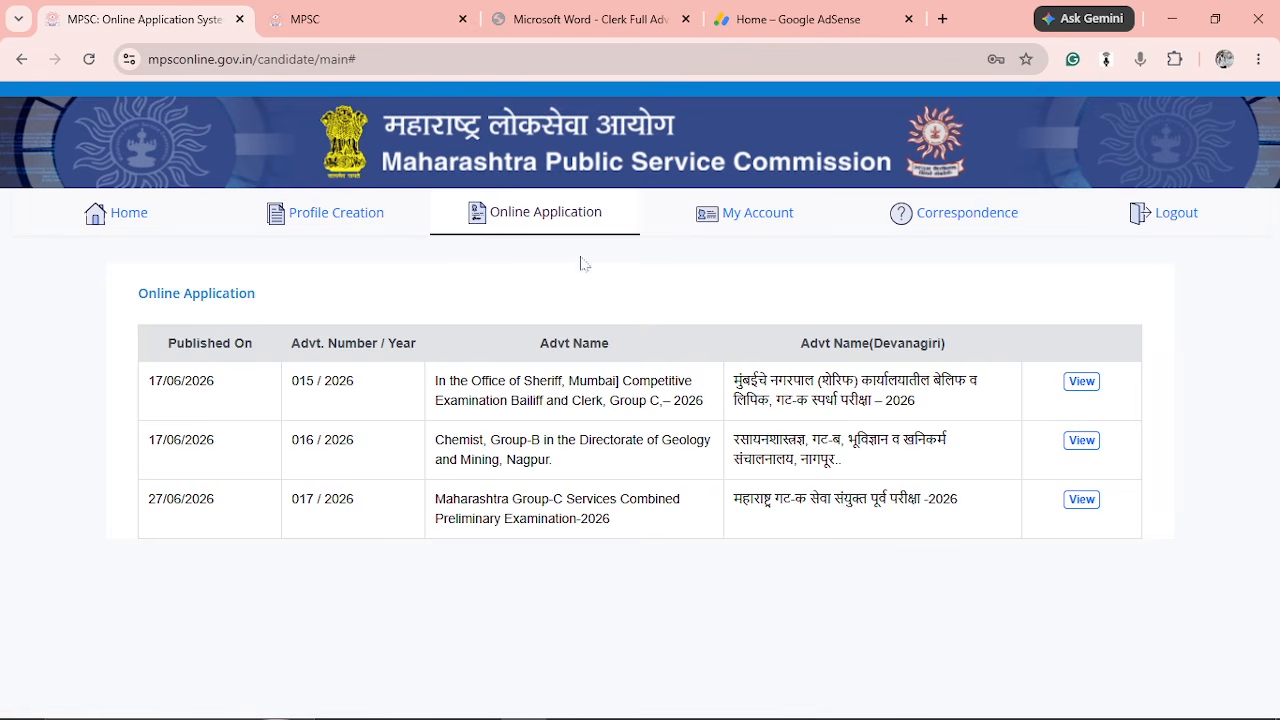
Step: Unlock the profile from My Account by verifying the mobile OTP and confirming
left_click(766, 220)
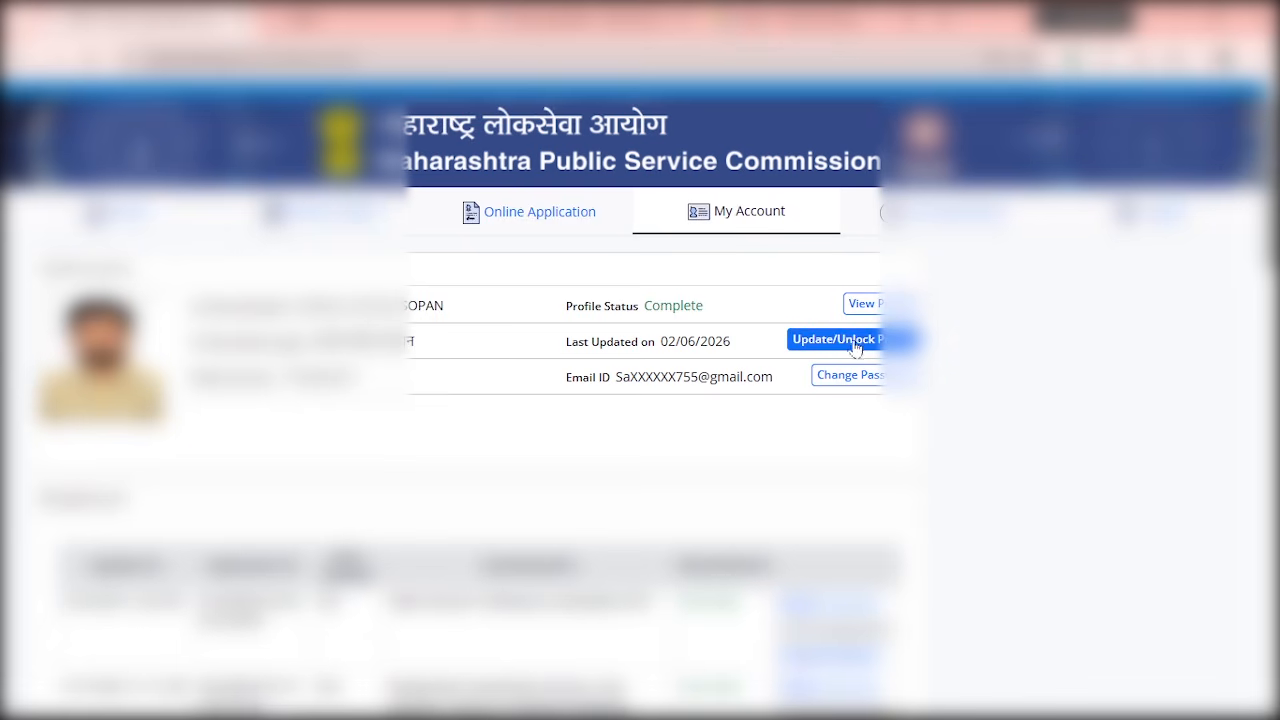
left_click(853, 341)
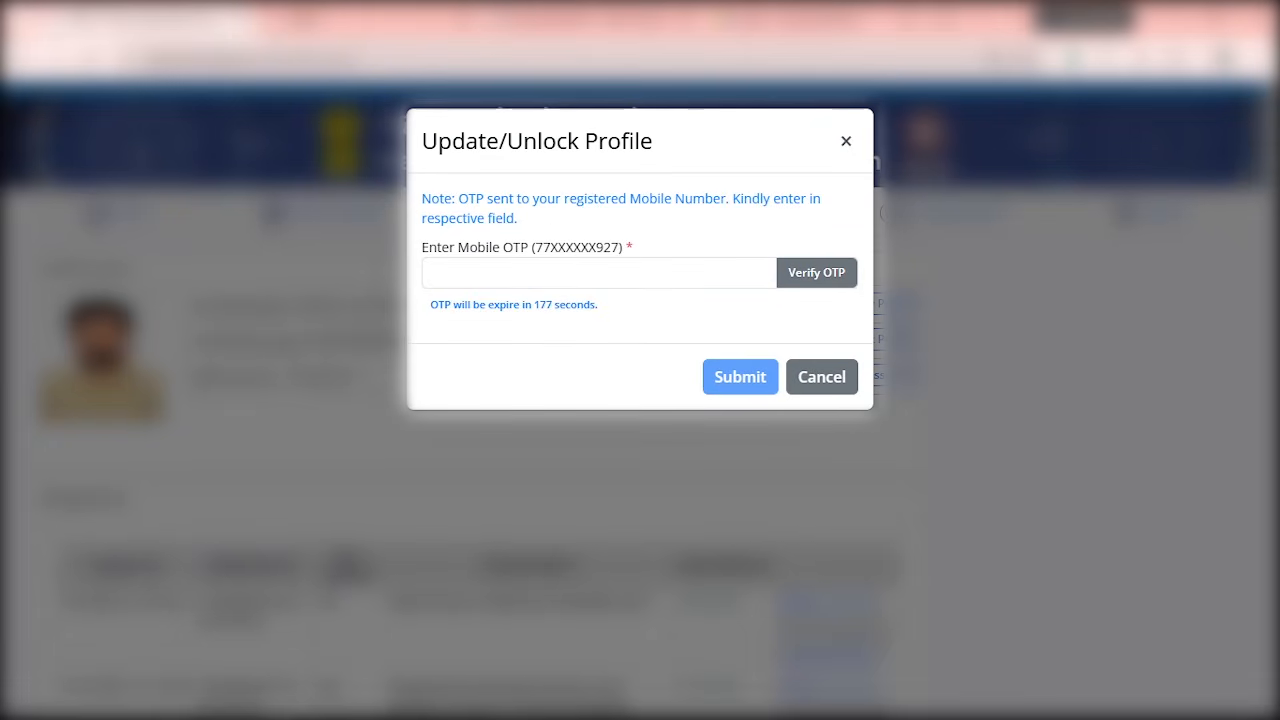
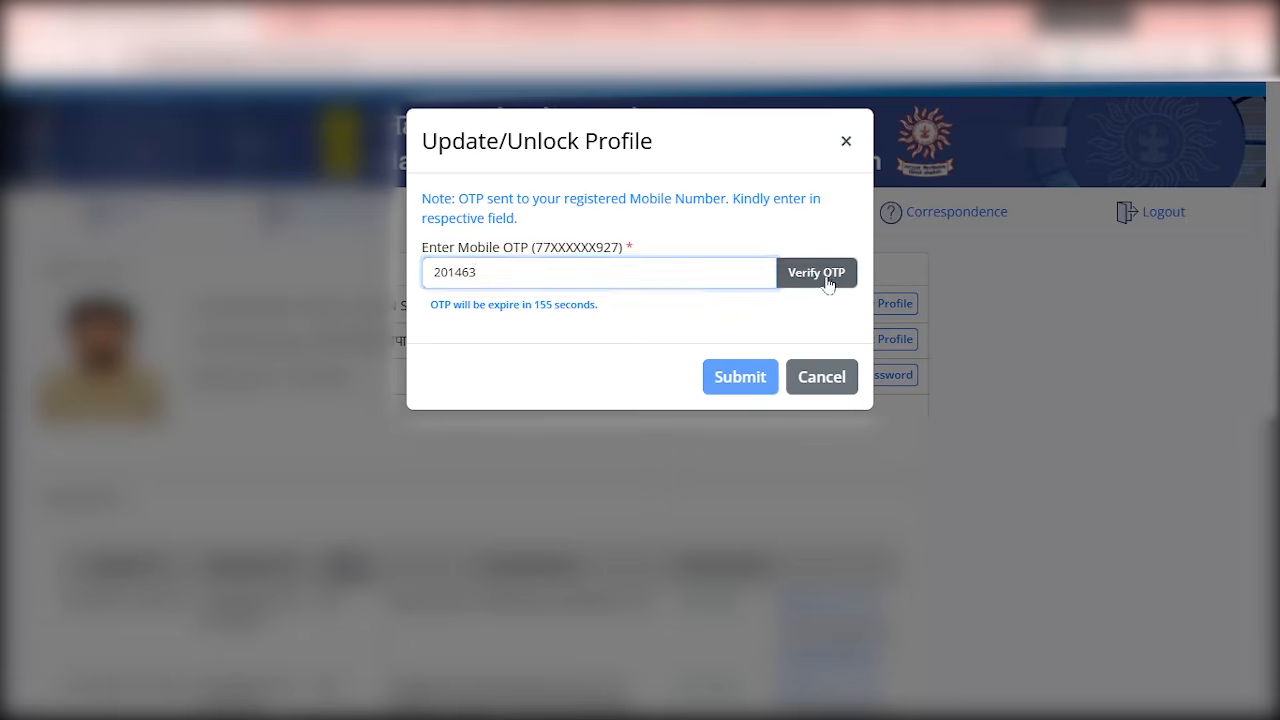
left_click(828, 284)
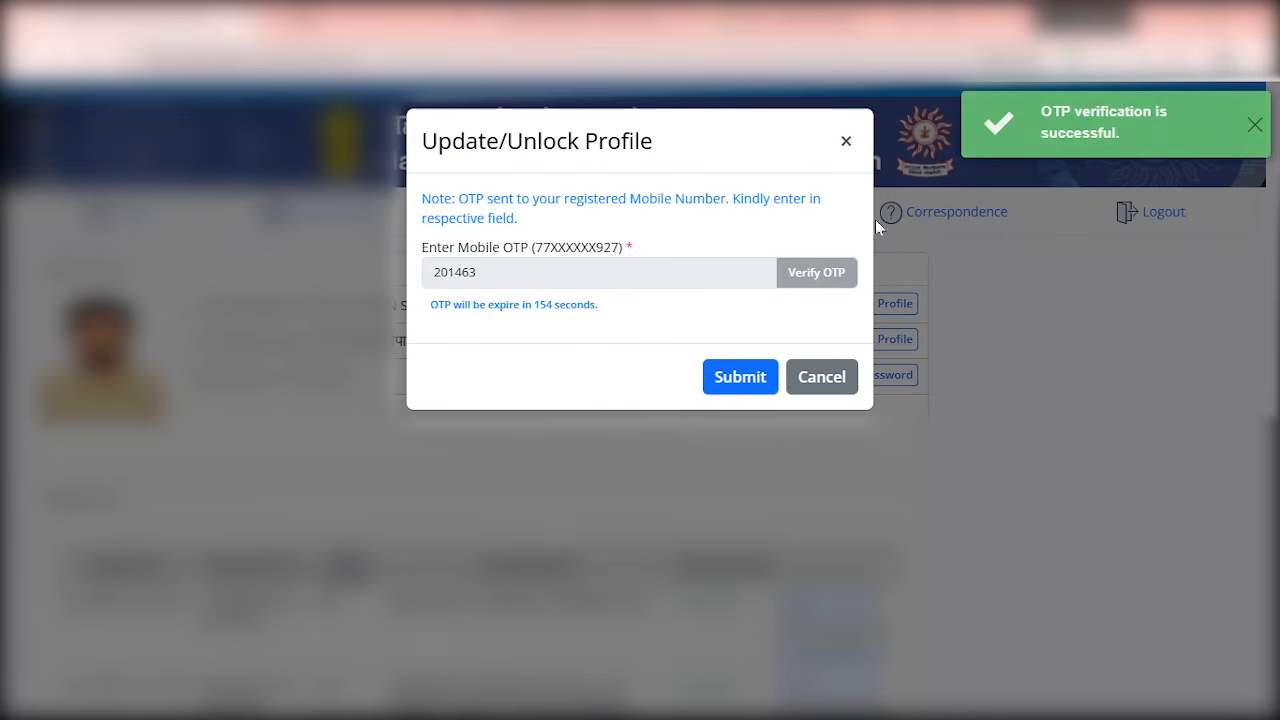
left_click(750, 377)
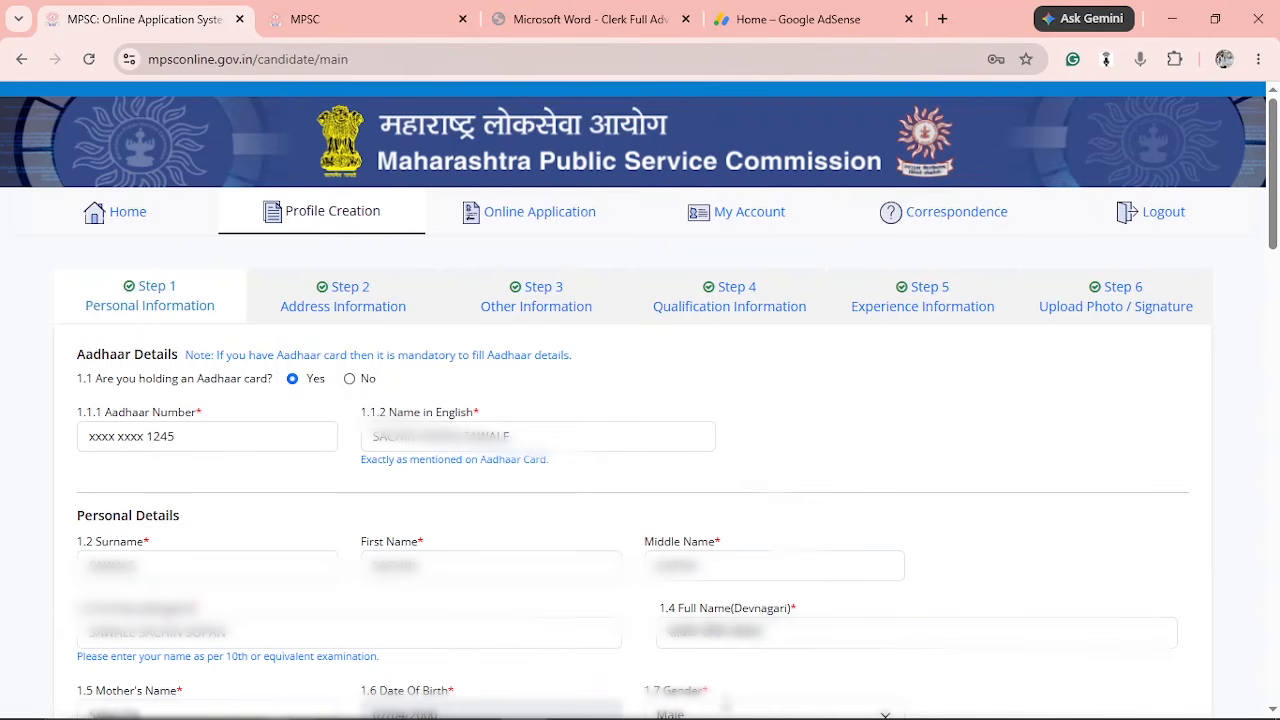
scroll(552, 541, "down", 6)
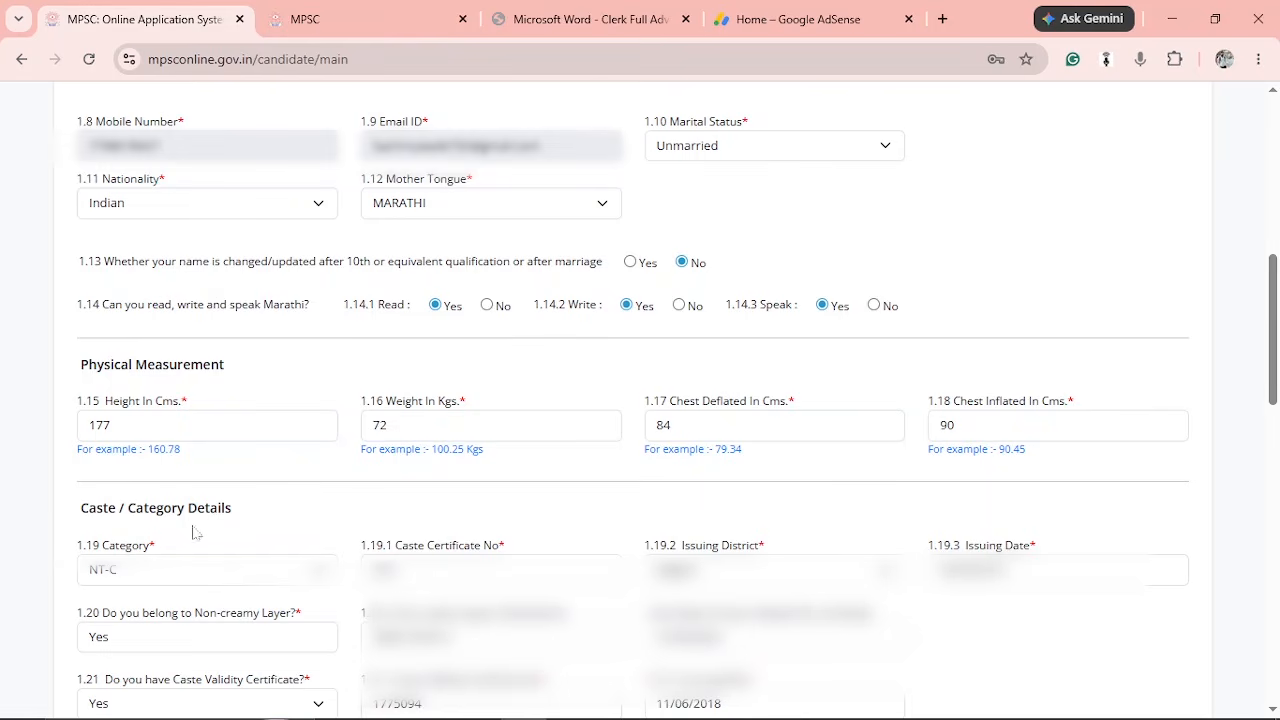
left_click_drag(79, 512, 266, 514)
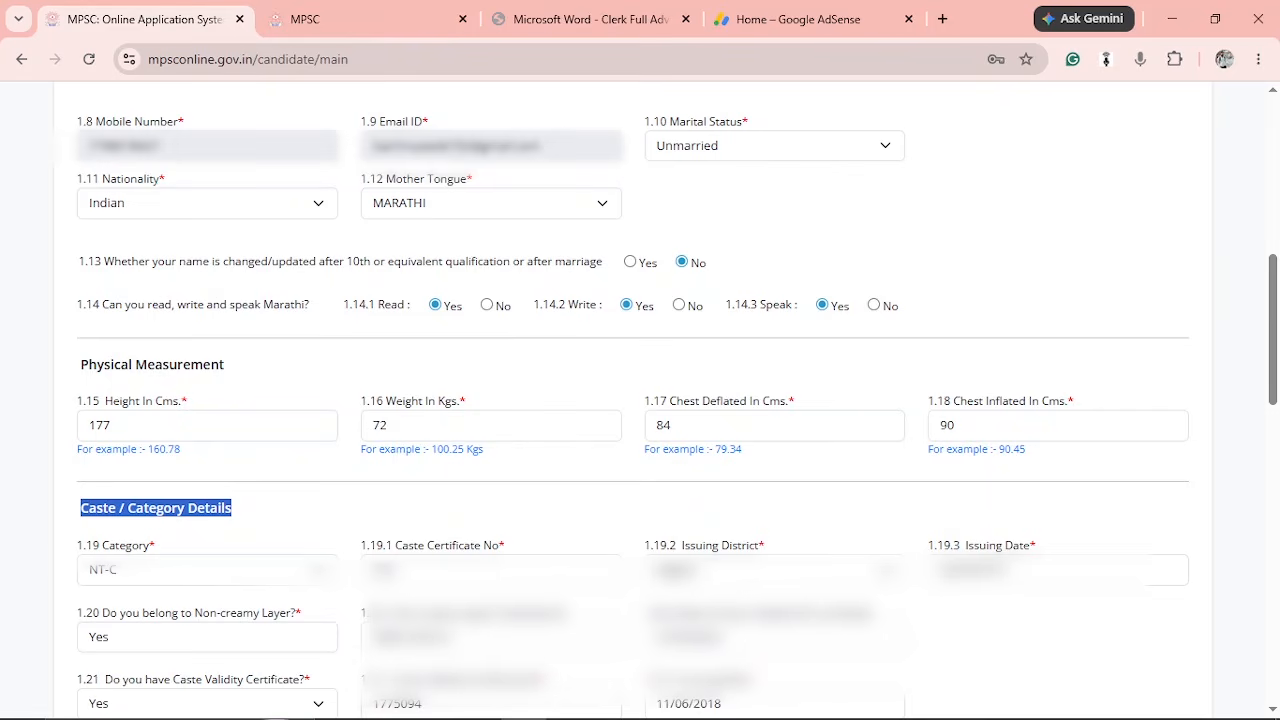
Step: Answer No to permanent benchmark disability after briefly trying Yes and its category lists
scroll(514, 517, "down", 6)
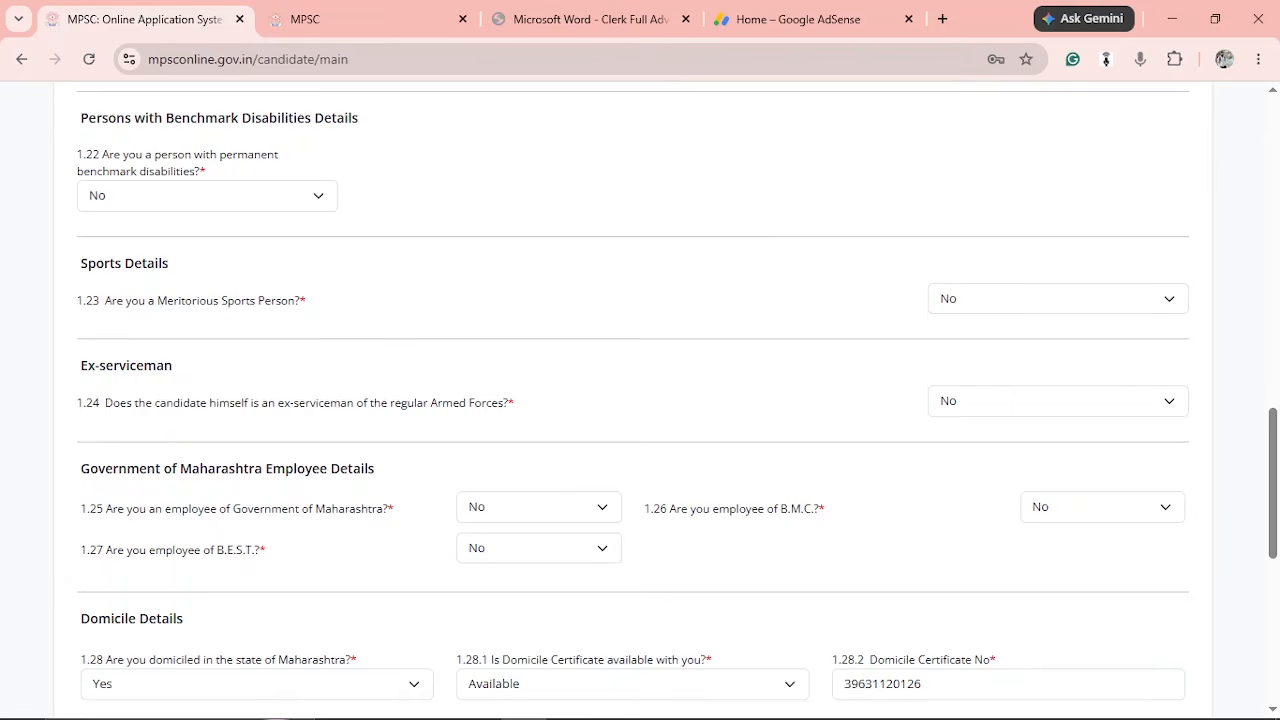
left_click(314, 201)
left_click(278, 276)
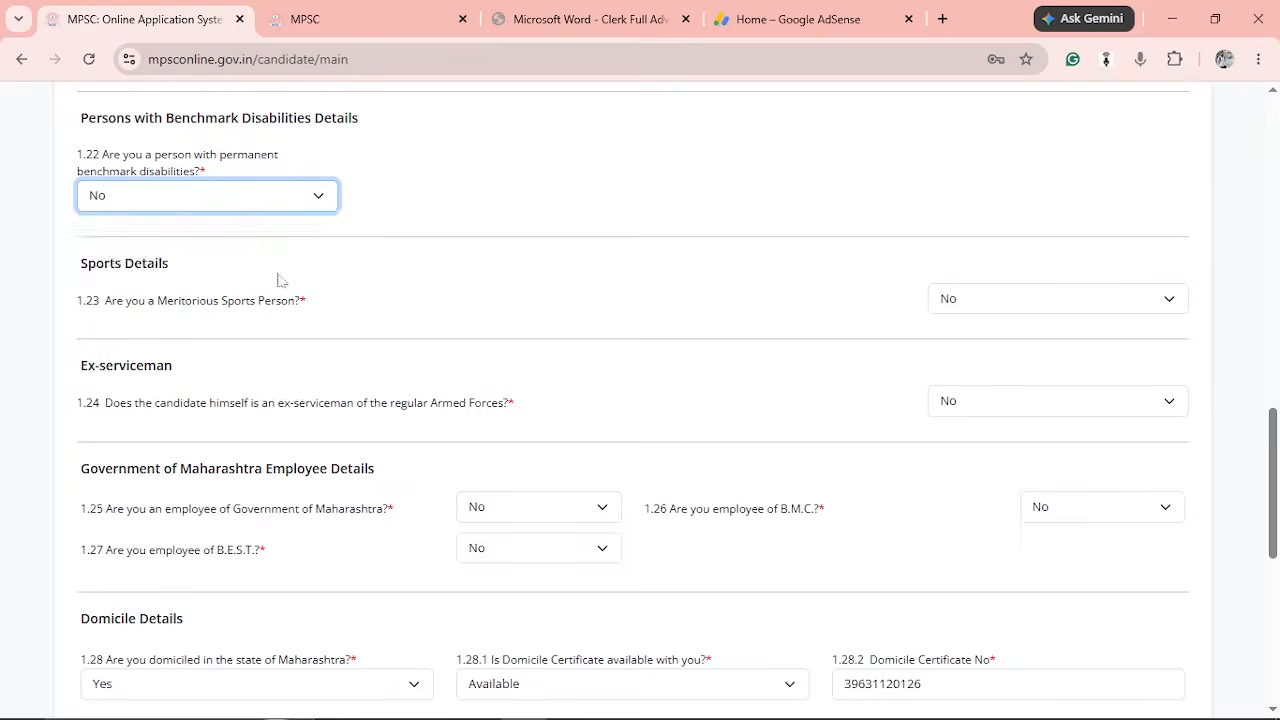
left_click(577, 200)
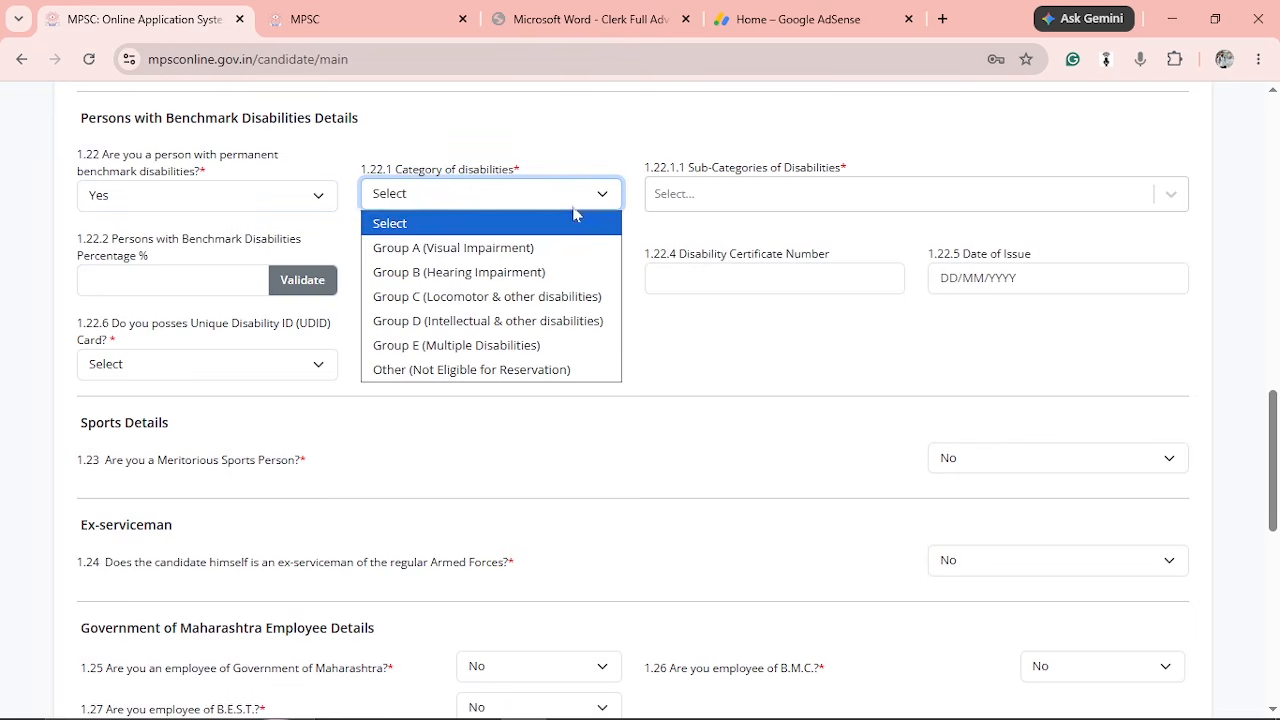
left_click(758, 195)
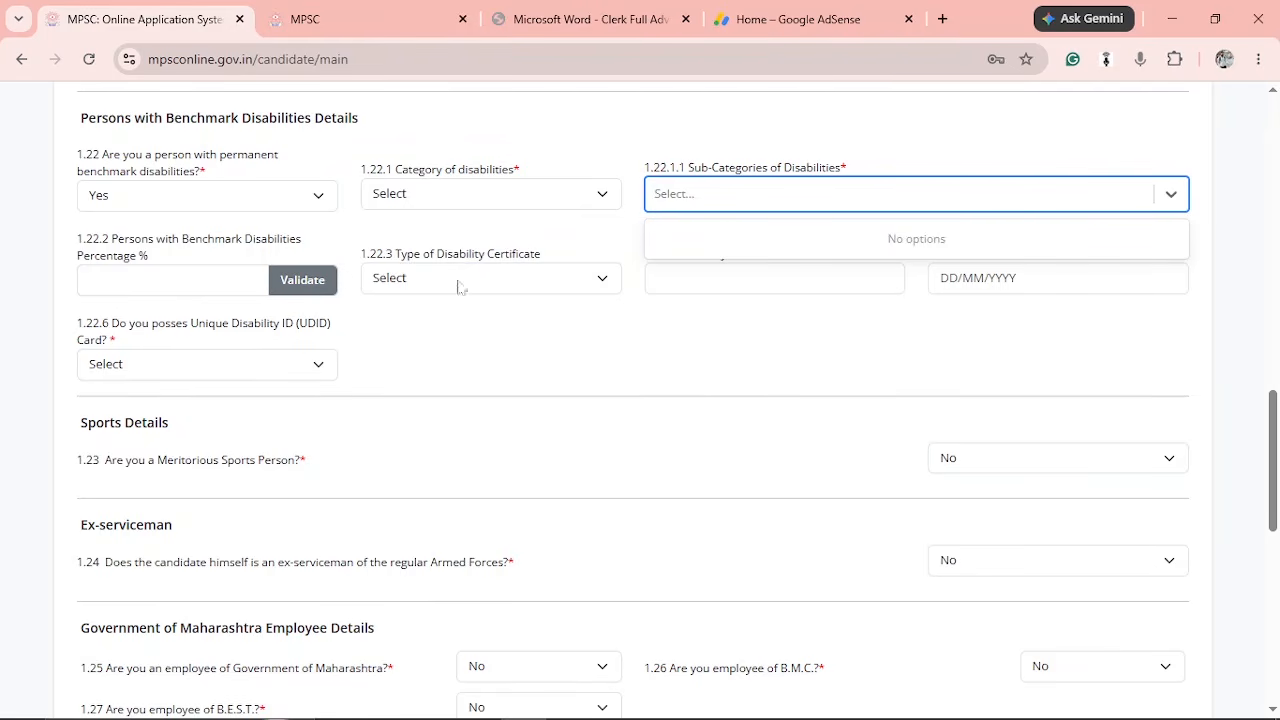
left_click(233, 193)
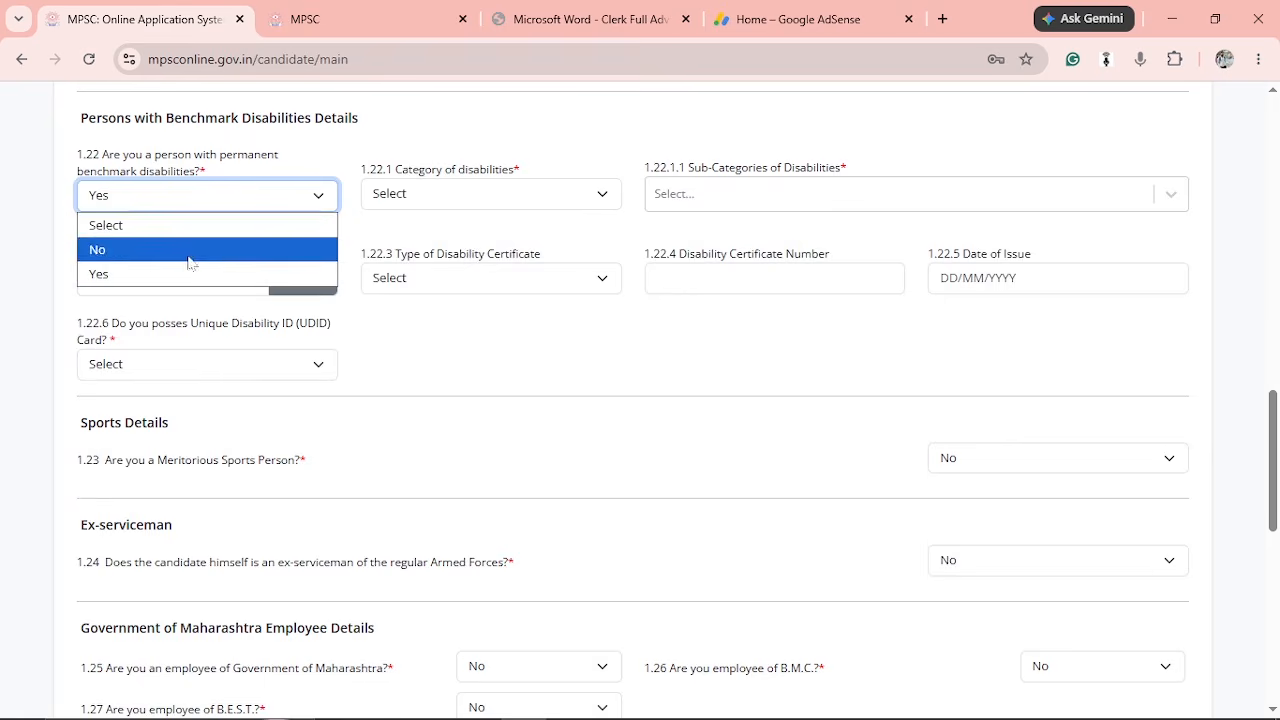
left_click(198, 250)
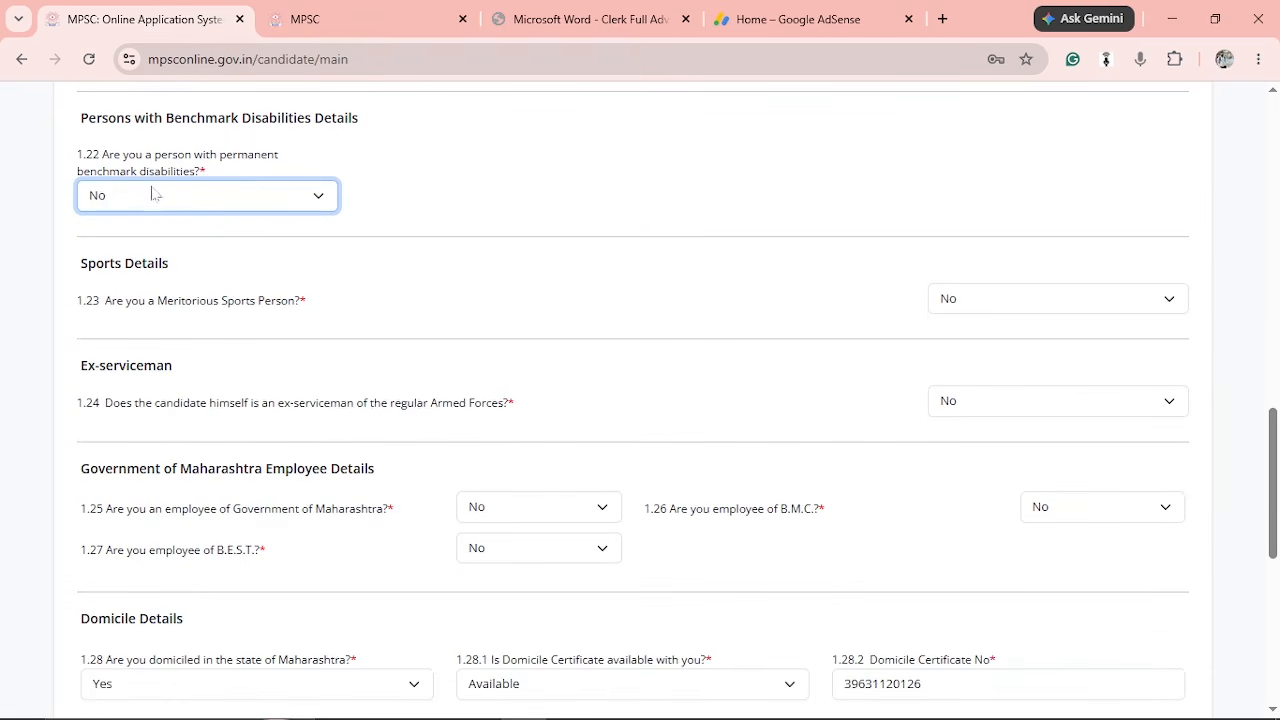
Step: Keep meritorious sports person at No and mark the candidate as an ex-serviceman
left_click(1017, 304)
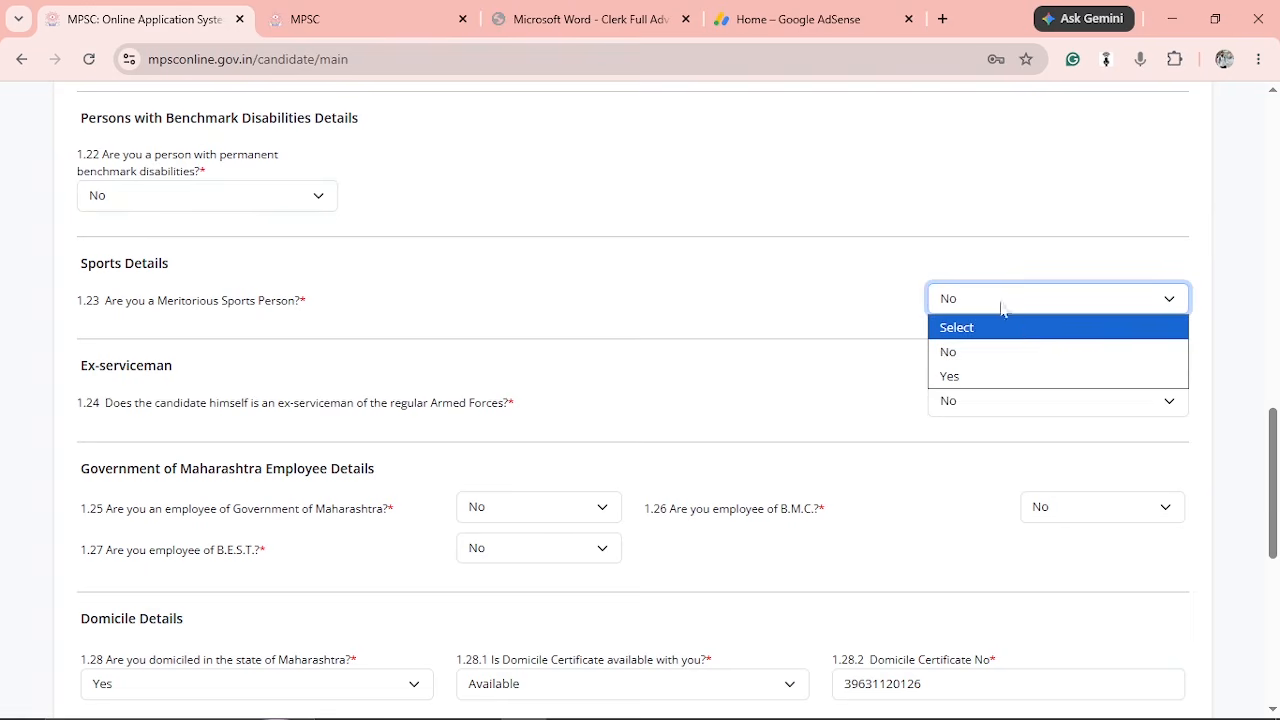
left_click(837, 280)
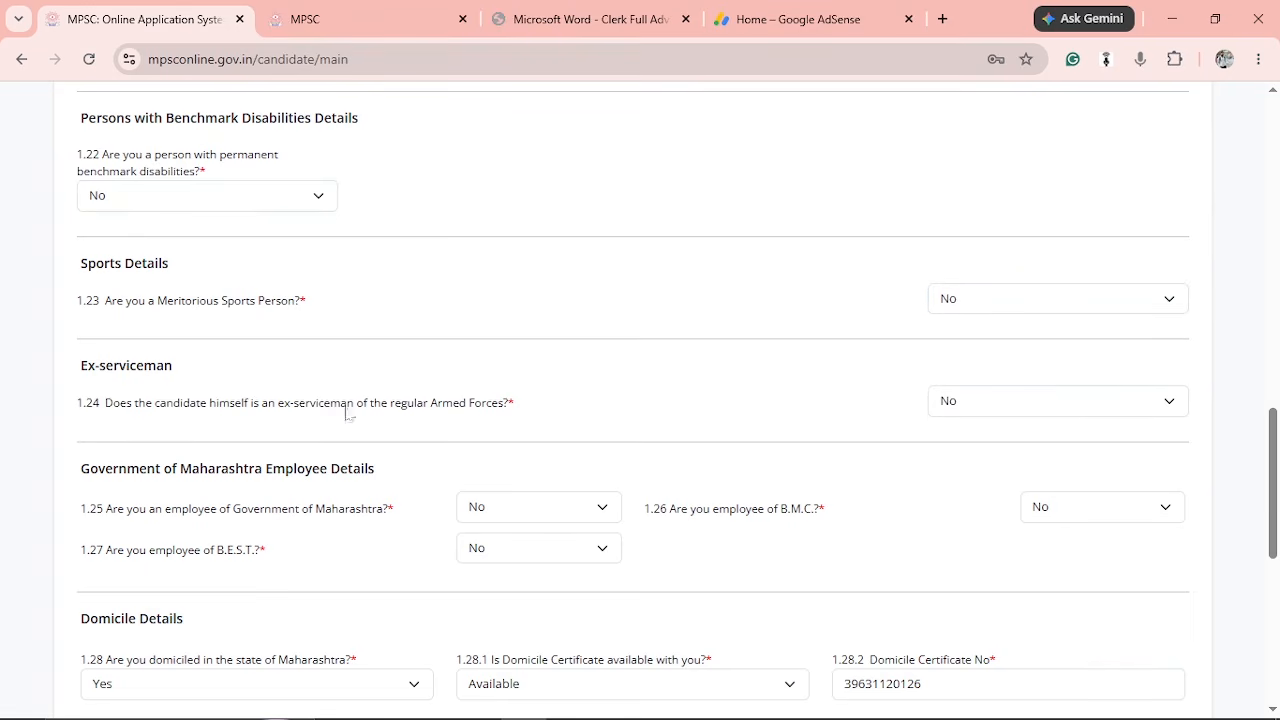
left_click(975, 405)
left_click(968, 482)
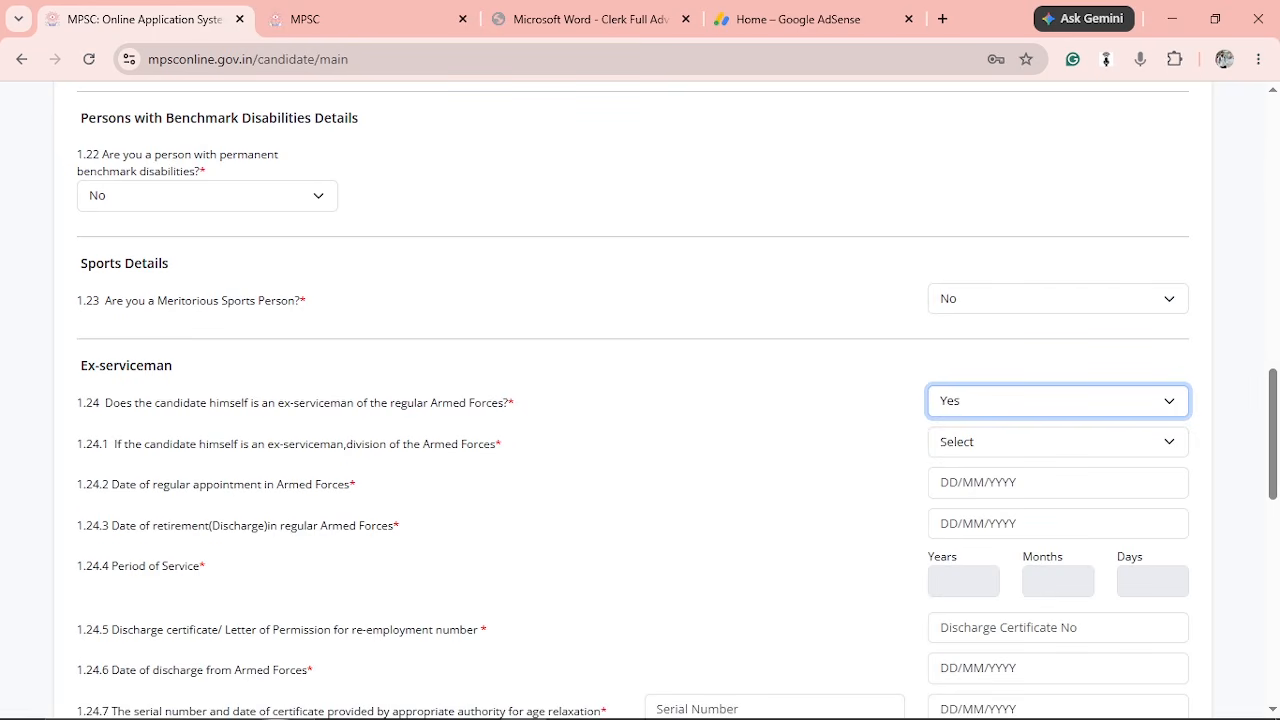
Step: Switch the 1.24 ex-serviceman answer from Yes to No, removing the armed-forces questions
left_click(975, 443)
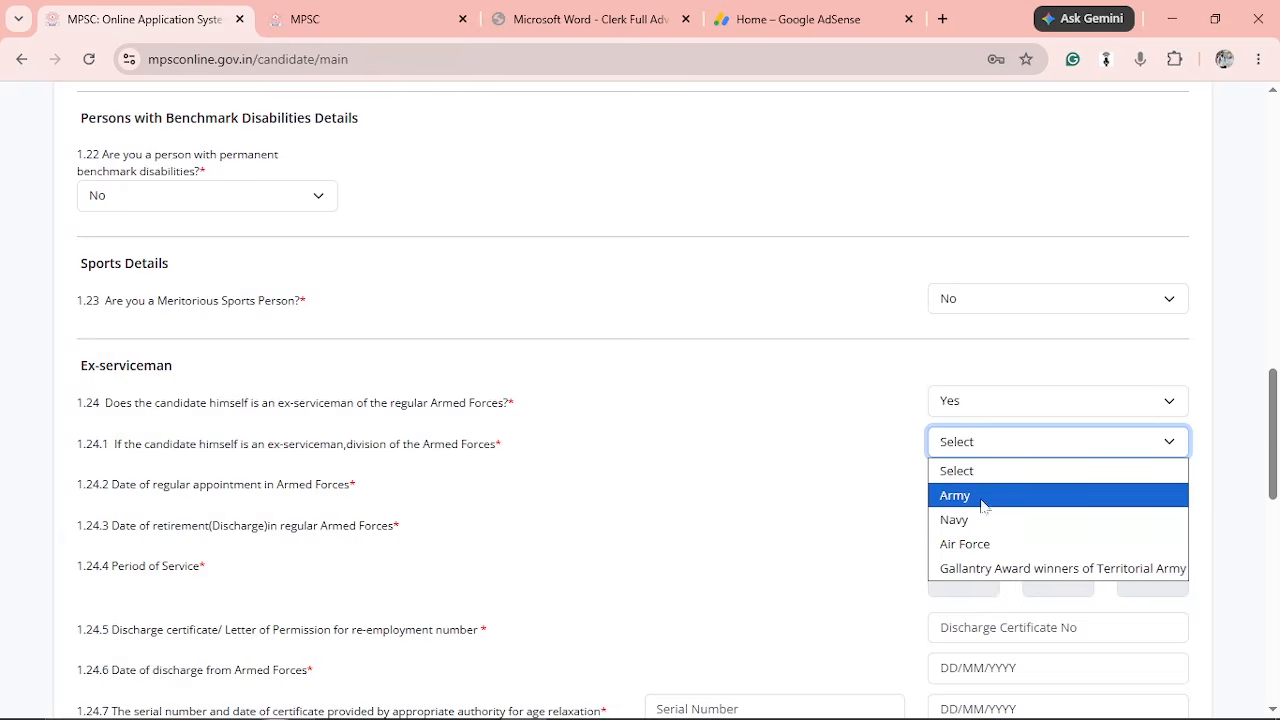
left_click(812, 440)
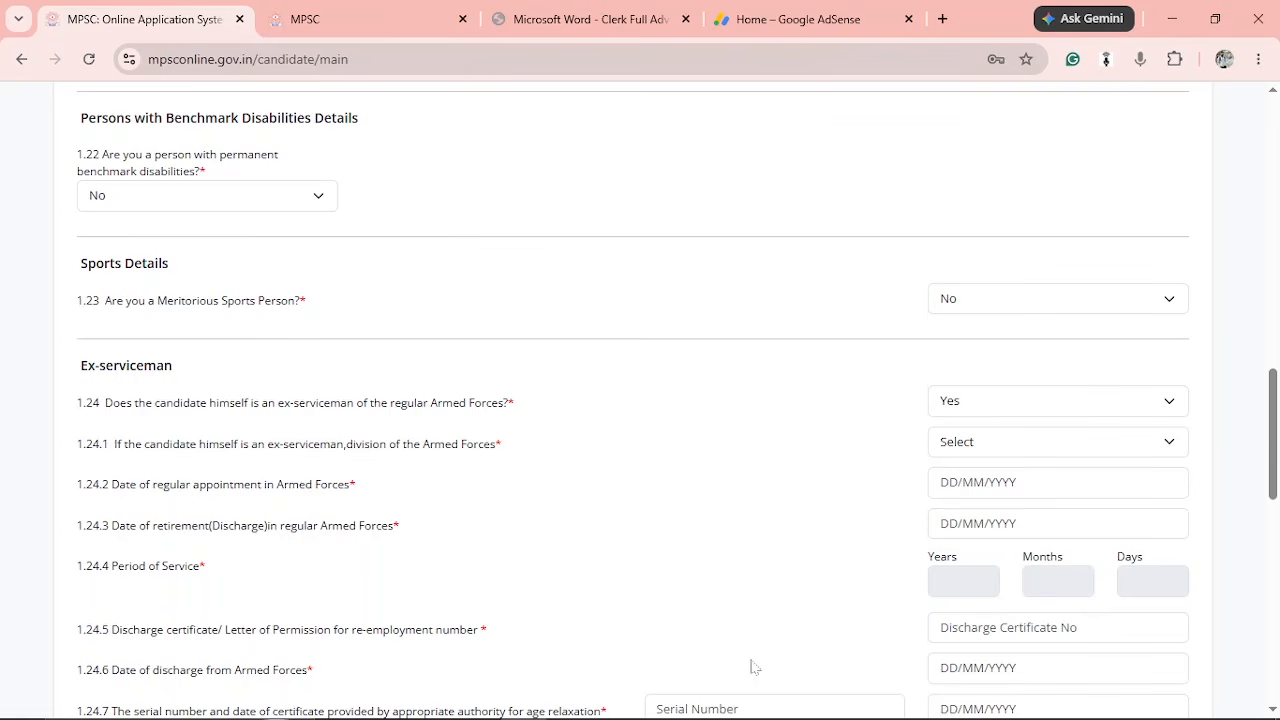
scroll(651, 603, "down", 5)
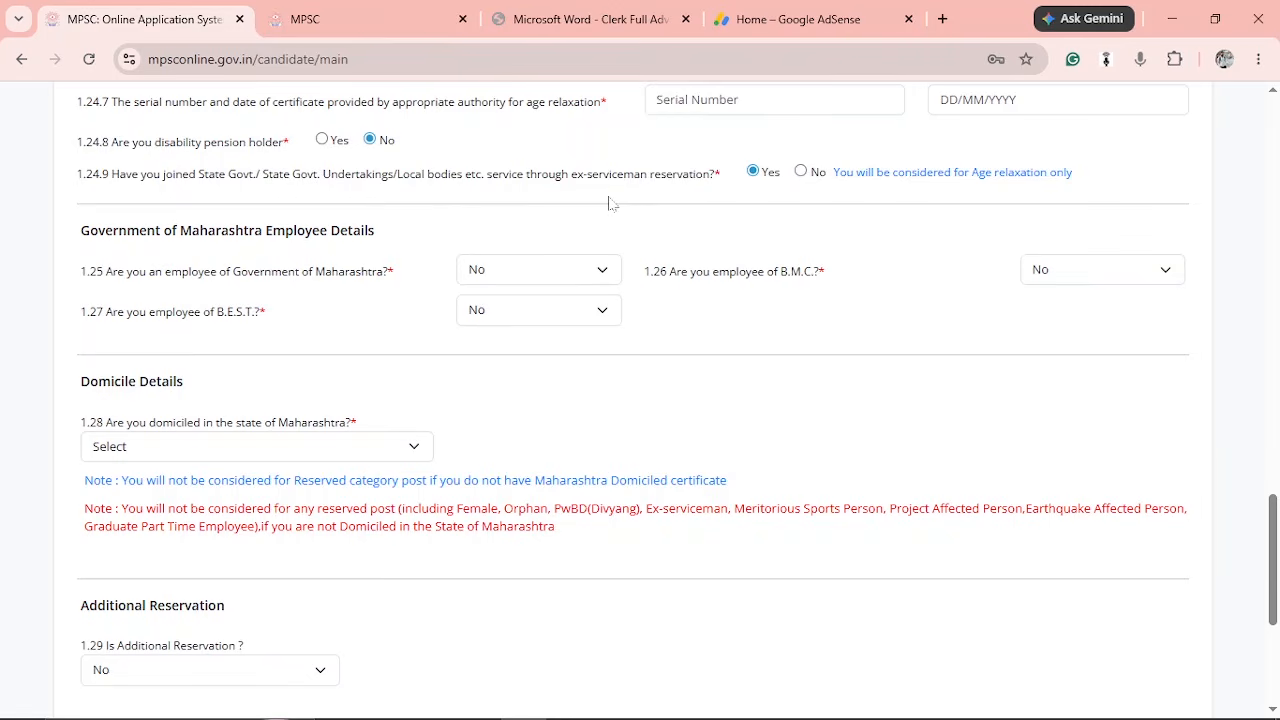
scroll(612, 203, "up", 1)
scroll(612, 203, "up", 5)
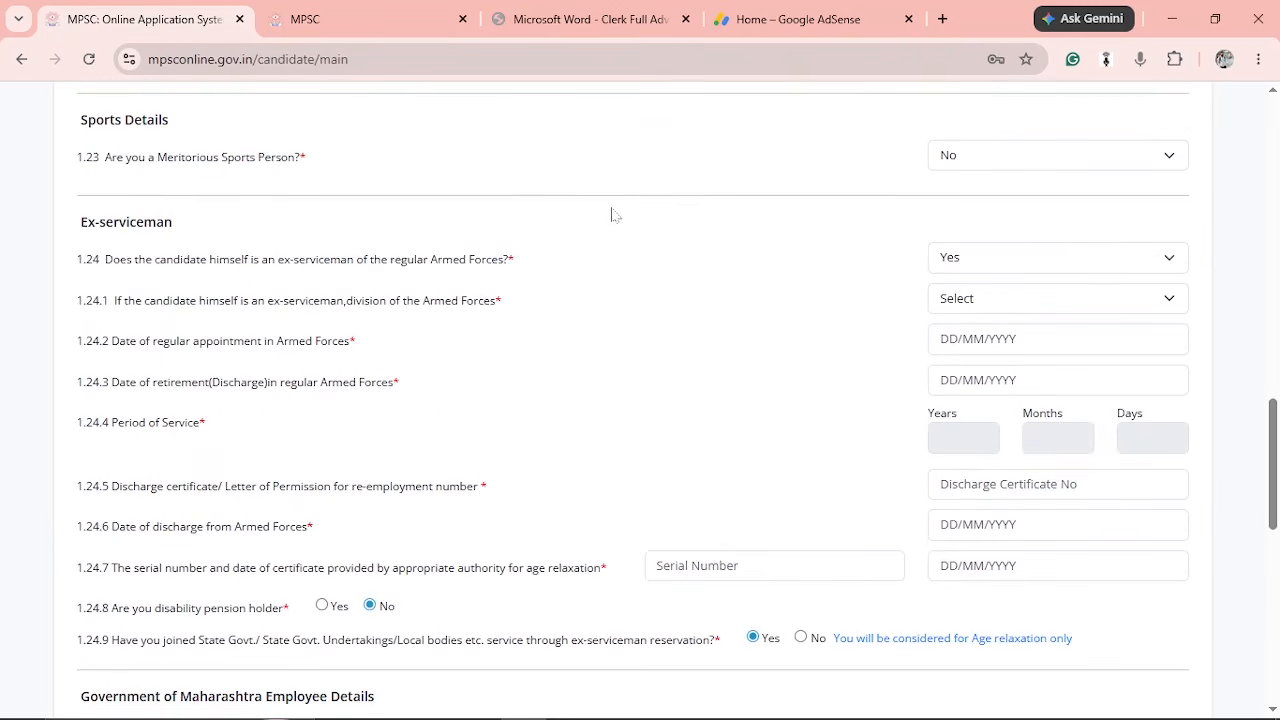
left_click(980, 328)
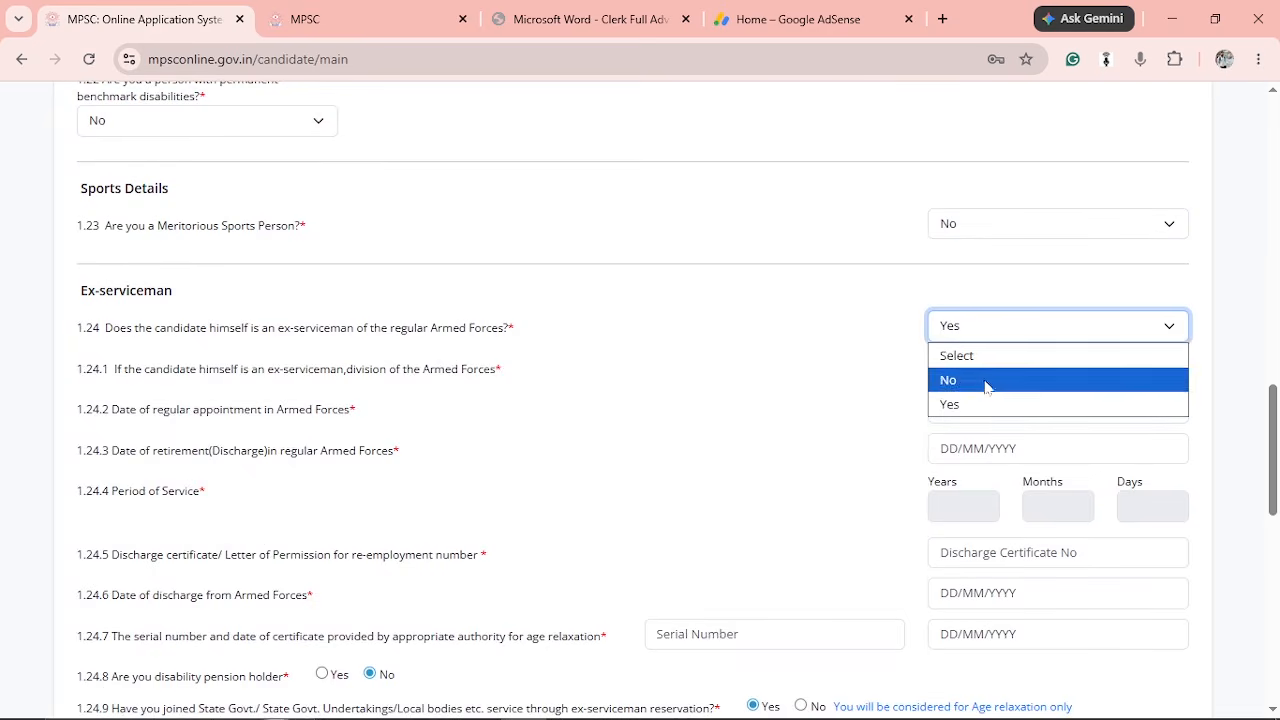
left_click(988, 381)
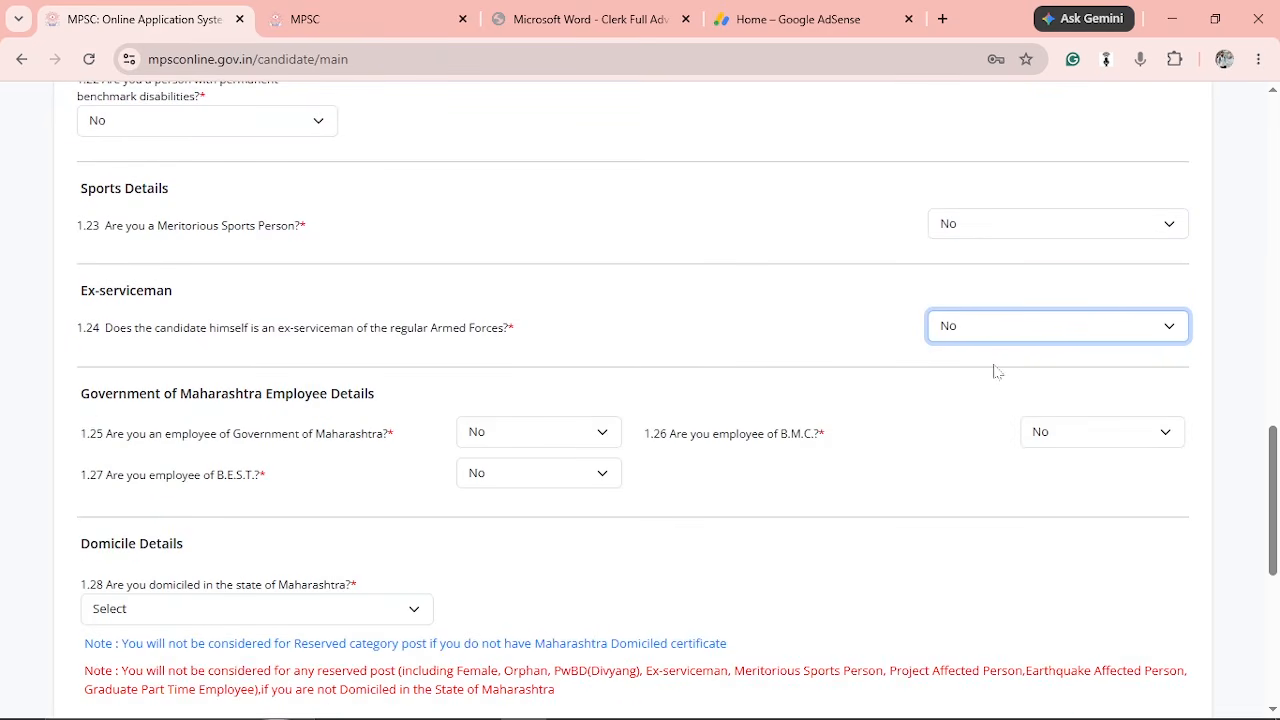
scroll(343, 378, "down", 2)
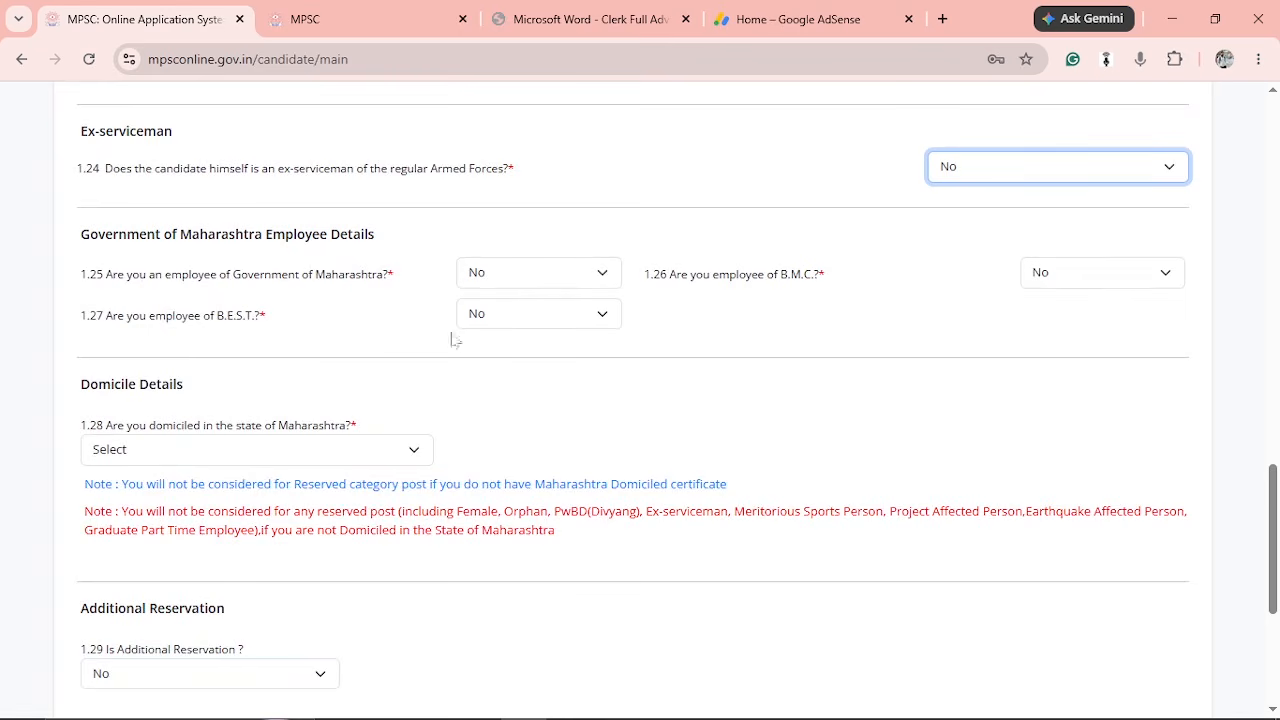
scroll(309, 405, "down", 3)
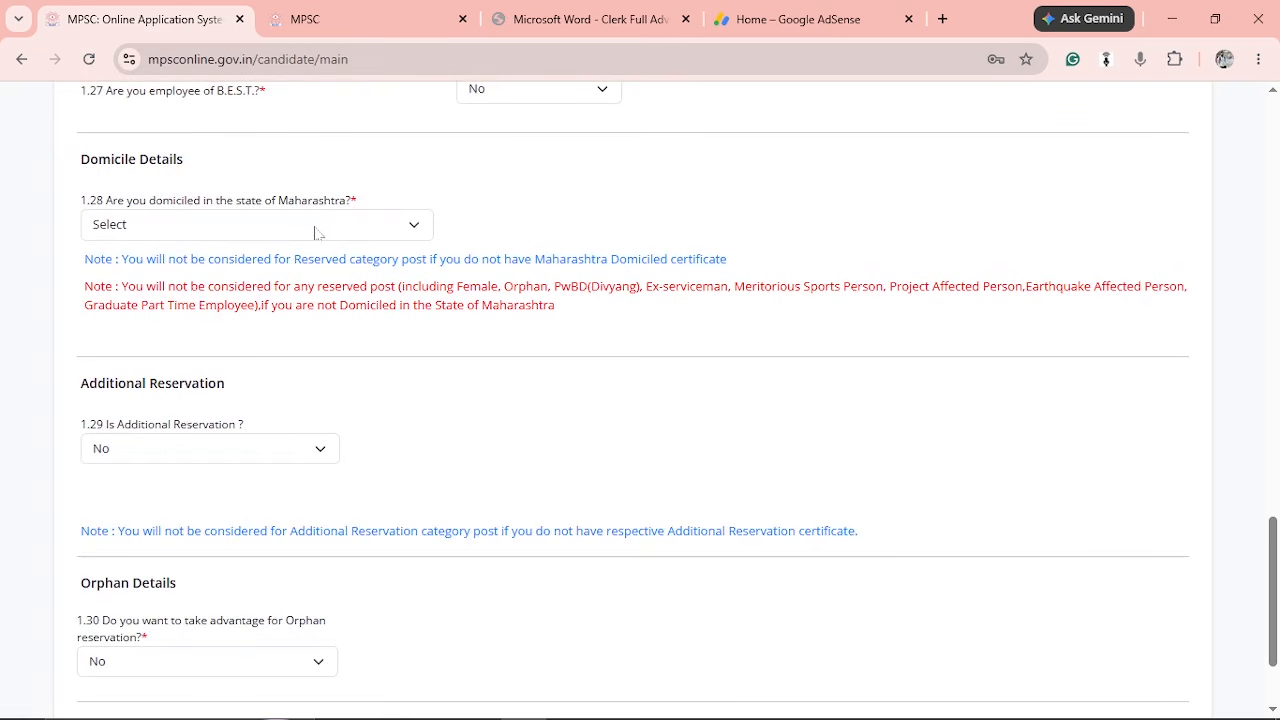
Step: Answer Yes to 1.28 Maharashtra domicile and set the domicile certificate to Available
left_click(322, 231)
left_click(264, 298)
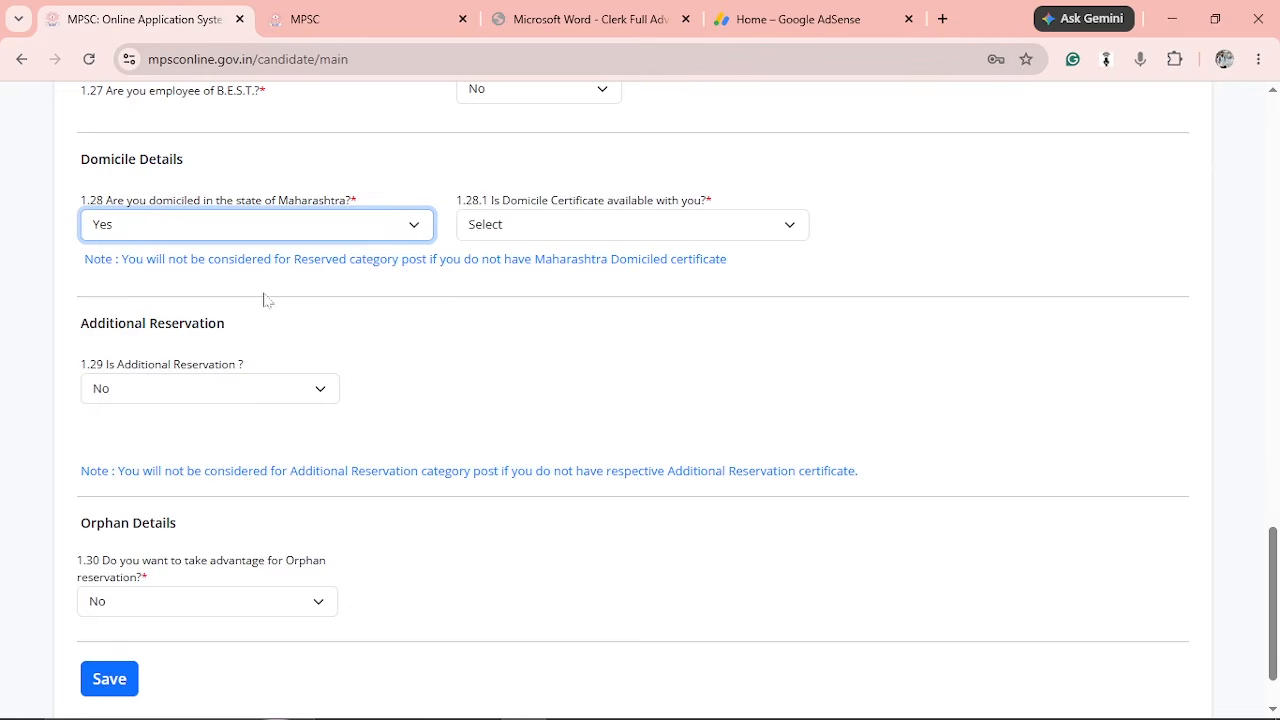
left_click(659, 228)
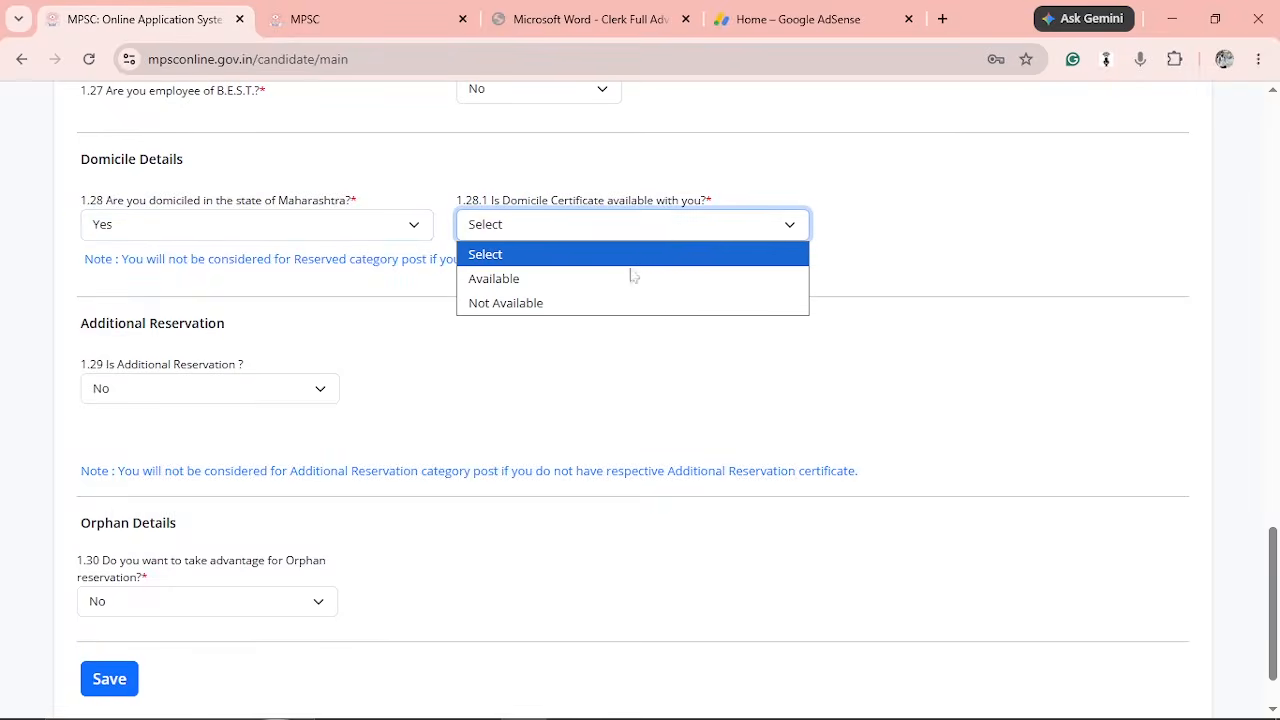
left_click(645, 254)
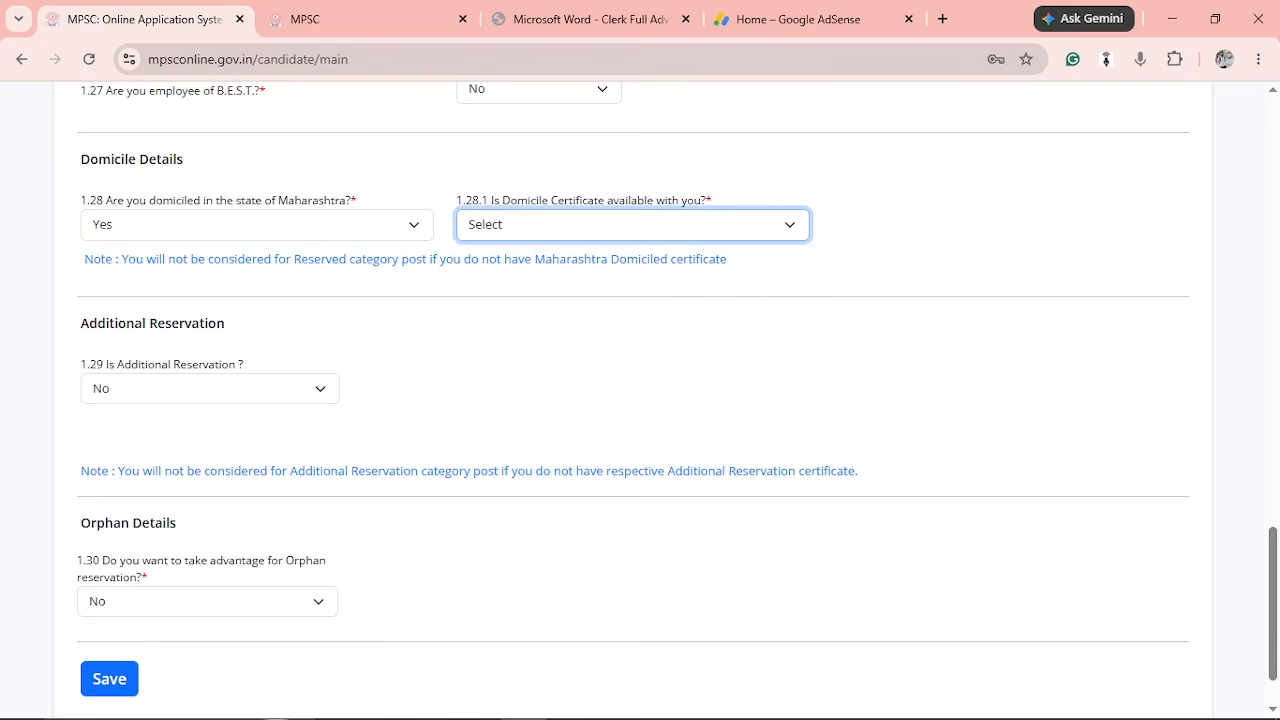
left_click(652, 228)
left_click(623, 278)
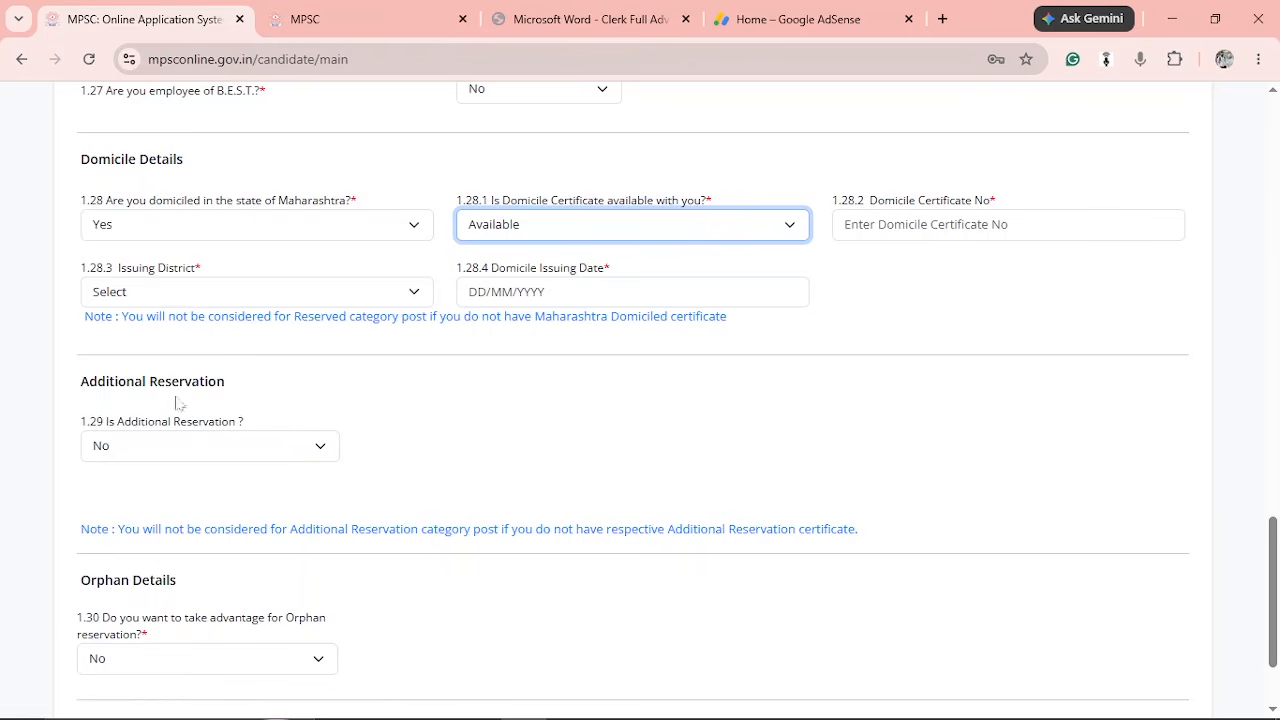
Step: Try Additional Reservation Yes with Project Affected and Earthquake Affected set to Yes
scroll(309, 455, "down", 1)
left_click(288, 326)
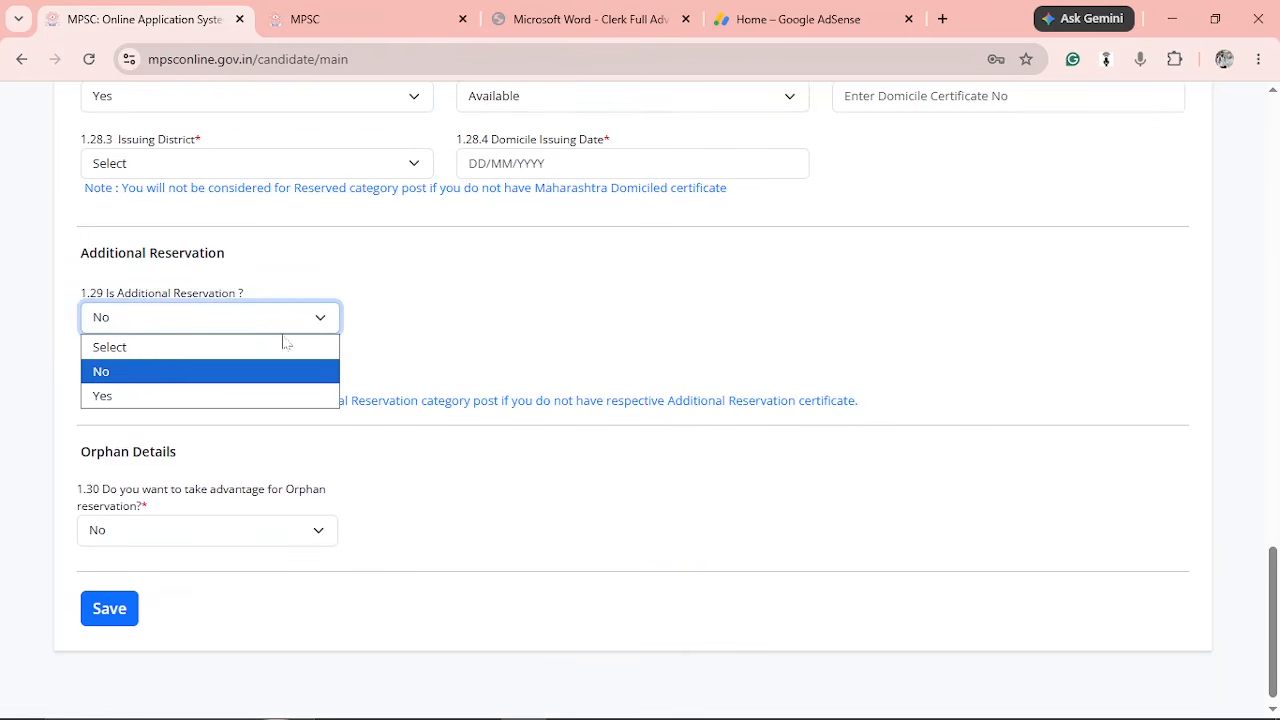
left_click(240, 394)
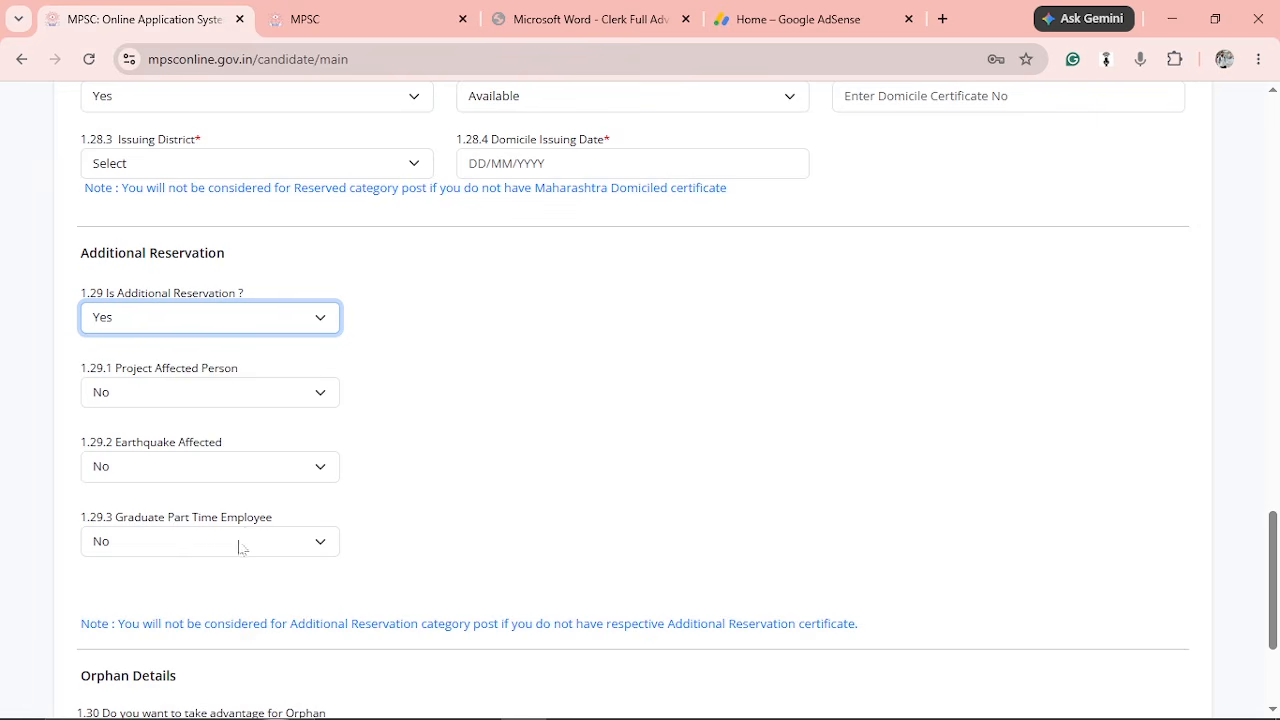
left_click(302, 400)
left_click(262, 468)
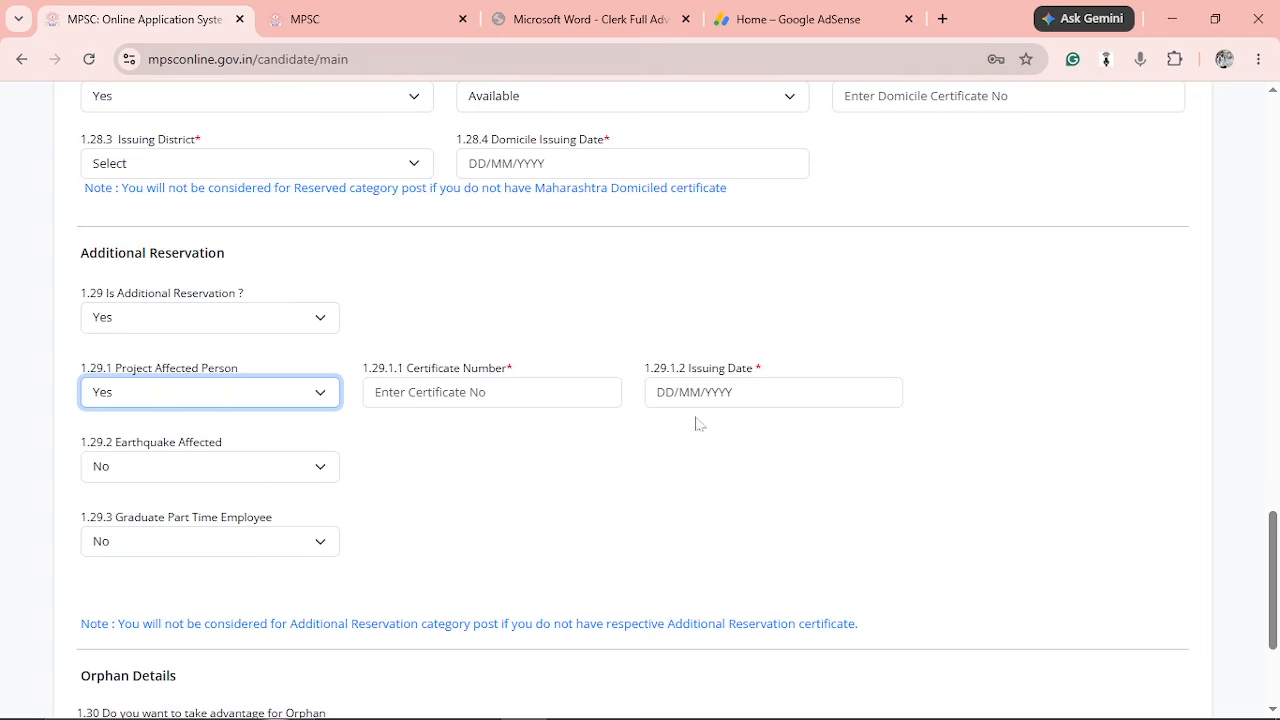
left_click(236, 474)
left_click(252, 546)
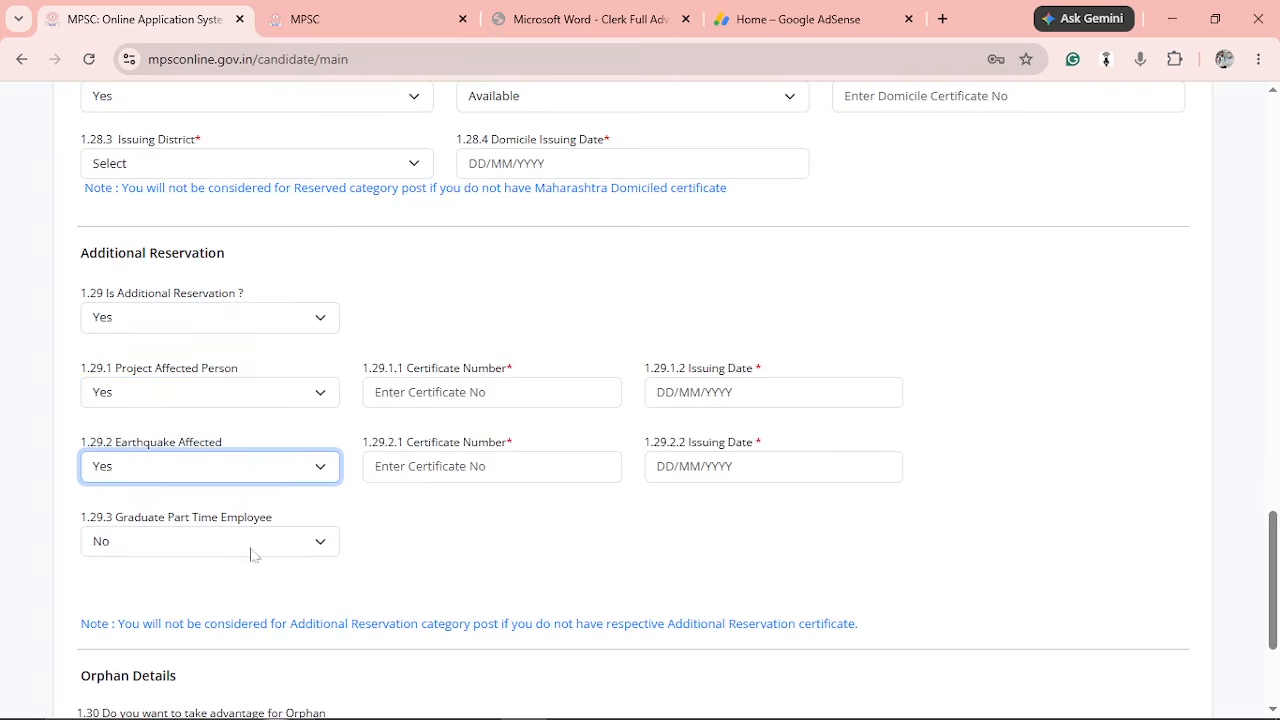
Step: Reset Additional Reservation to No and save the personal information
left_click(272, 540)
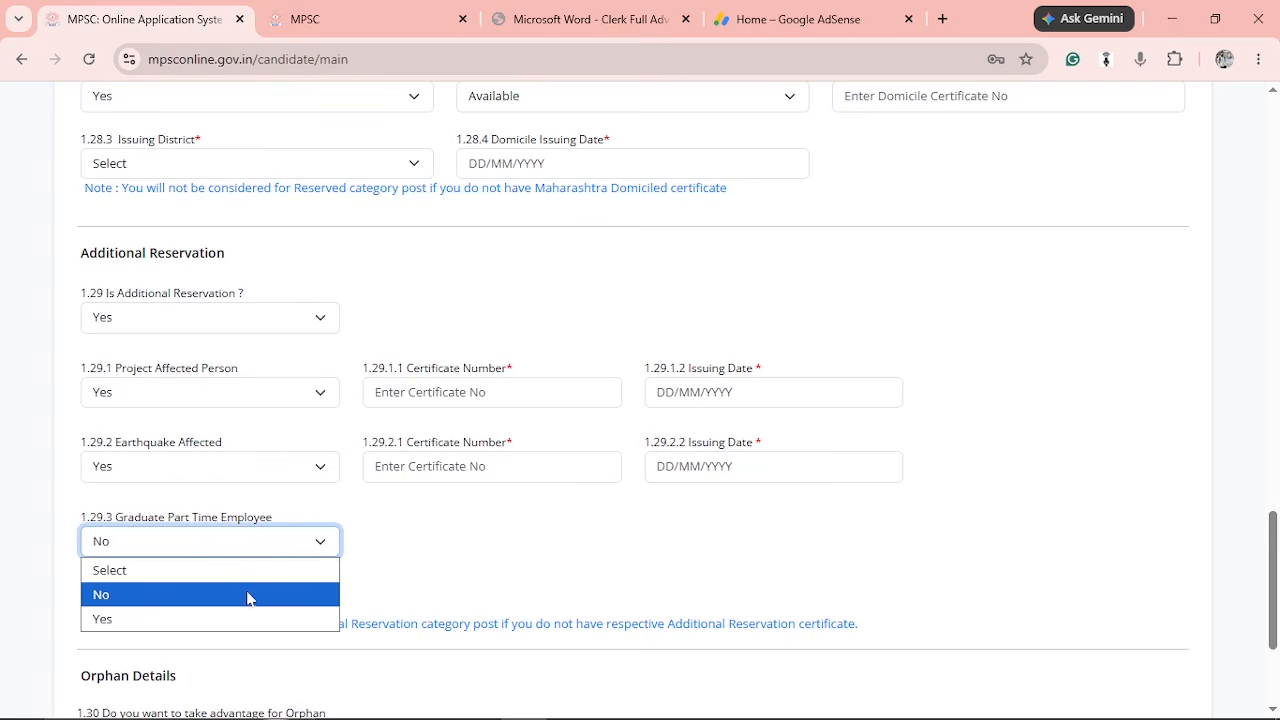
left_click(249, 597)
left_click(266, 551)
left_click(246, 592)
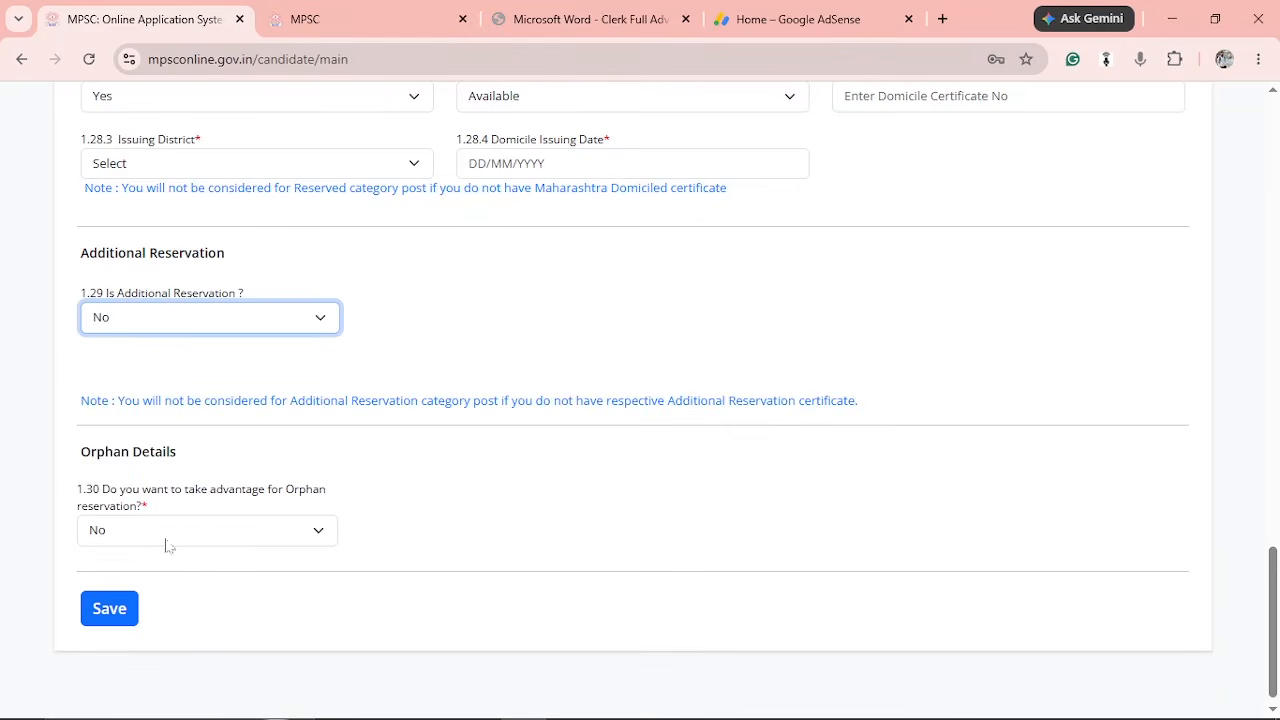
left_click(110, 609)
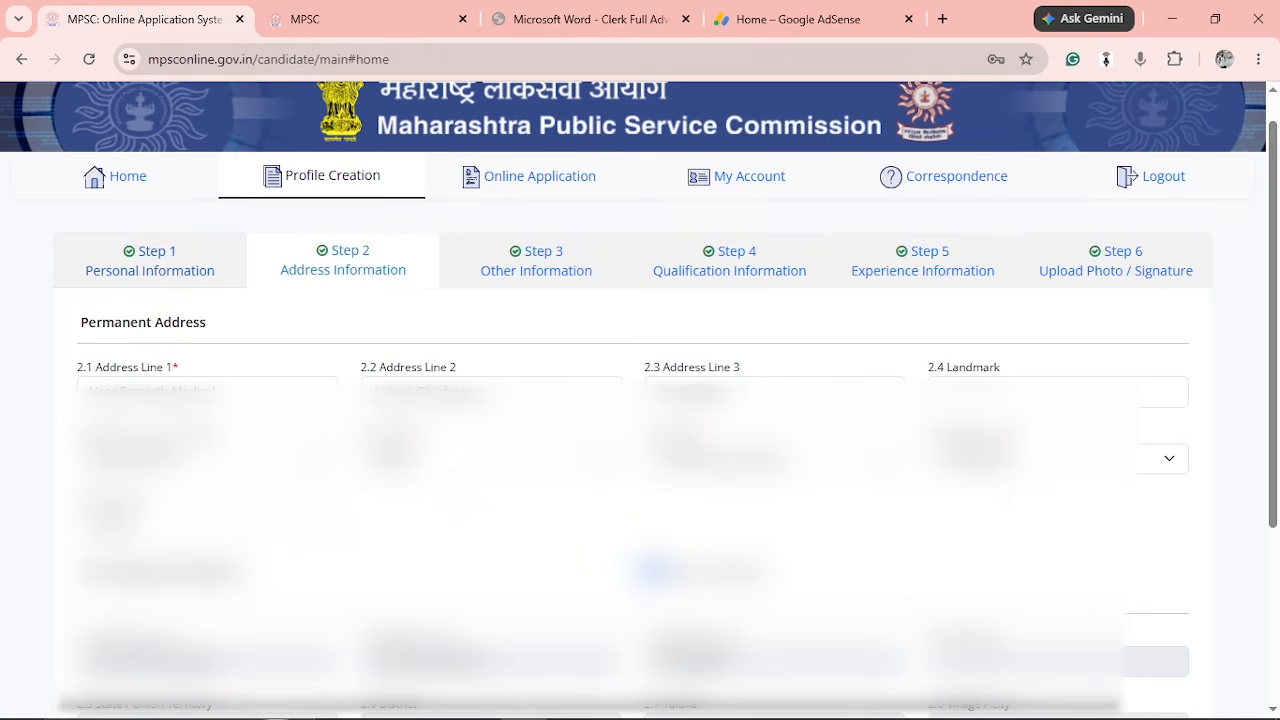
Step: Save Step 3 Other Information with all court-proceeding answers No, then view Qualification Information
left_click(576, 267)
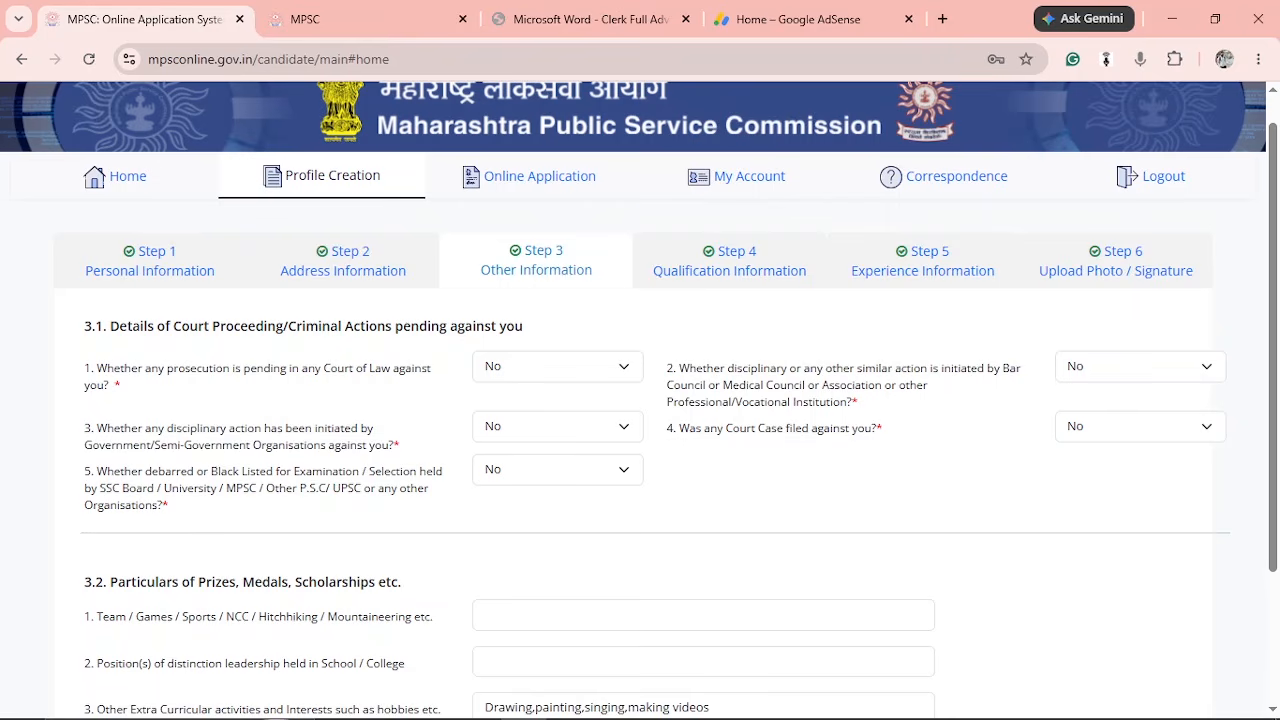
scroll(593, 566, "down", 1)
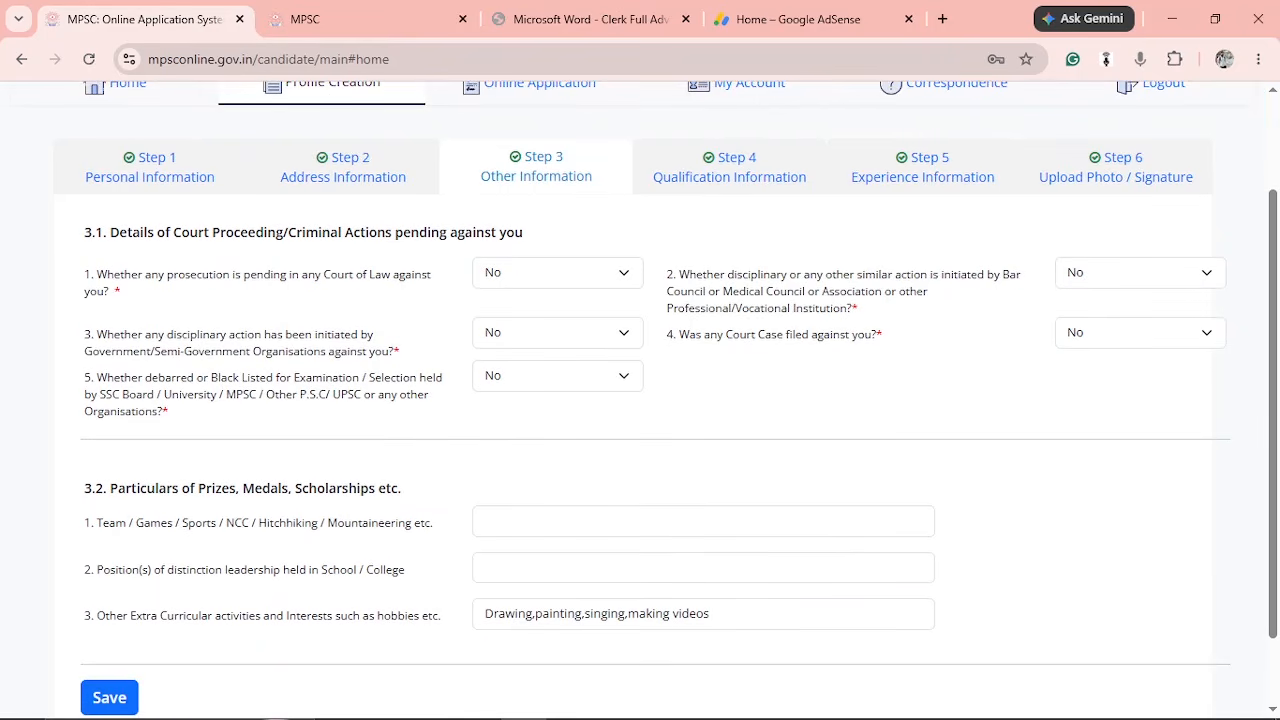
left_click(110, 698)
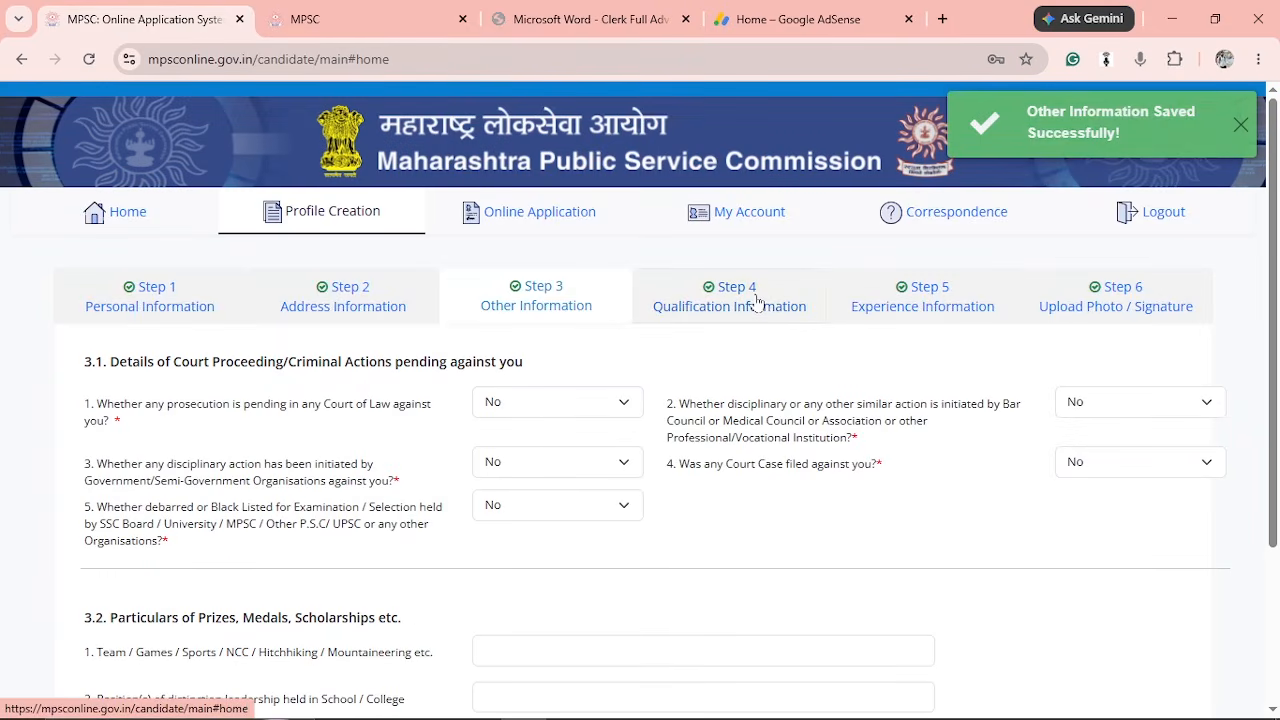
left_click(757, 300)
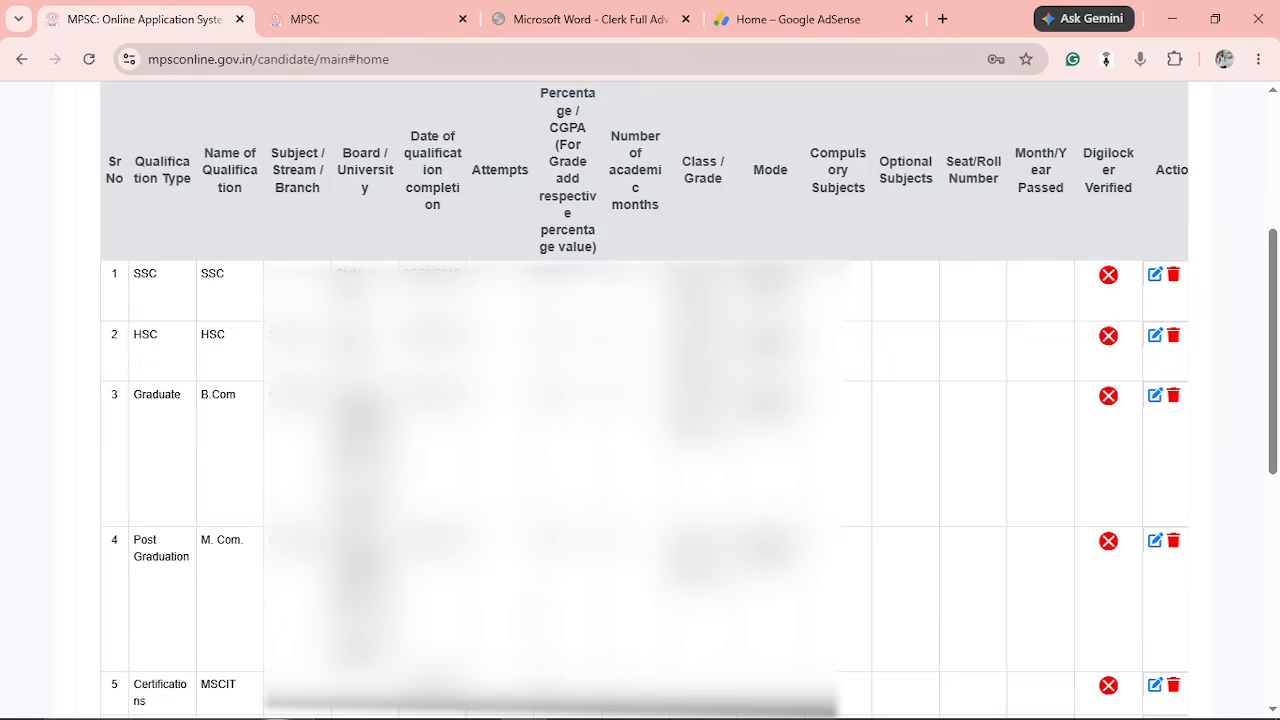
Step: Choose SSC as the qualification type and save the six listed qualifications
scroll(362, 318, "down", 6)
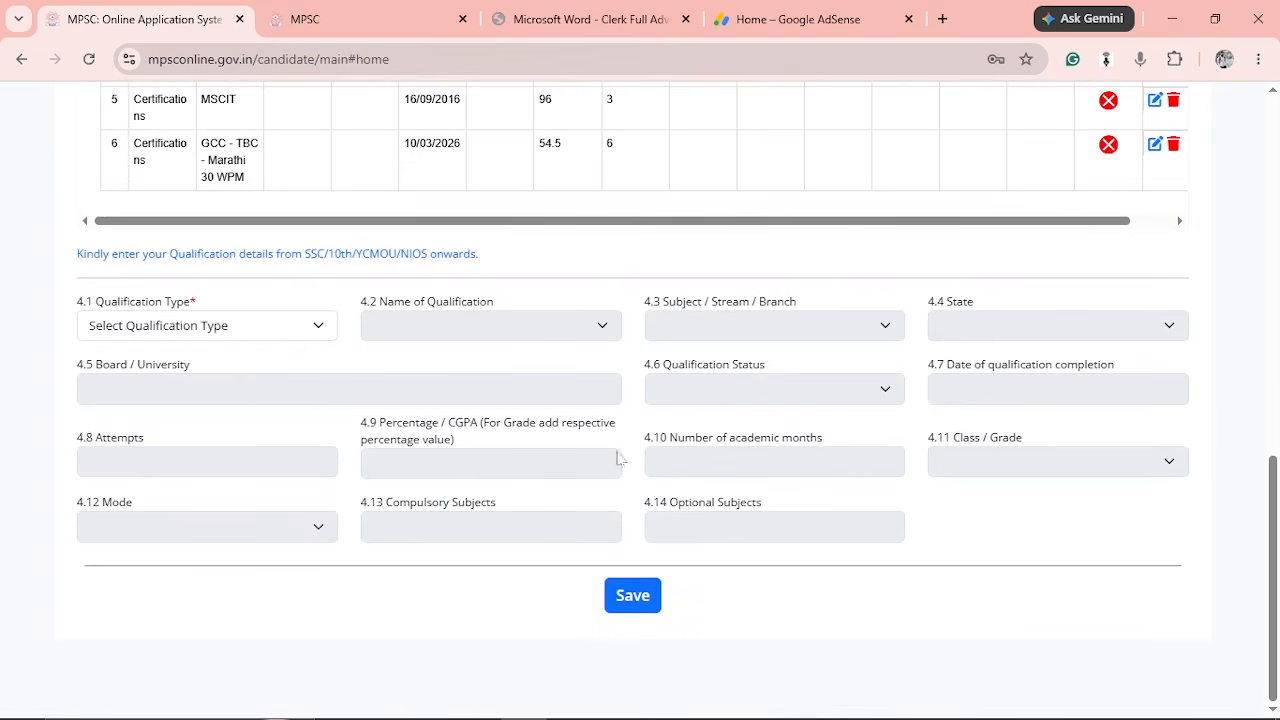
left_click(237, 325)
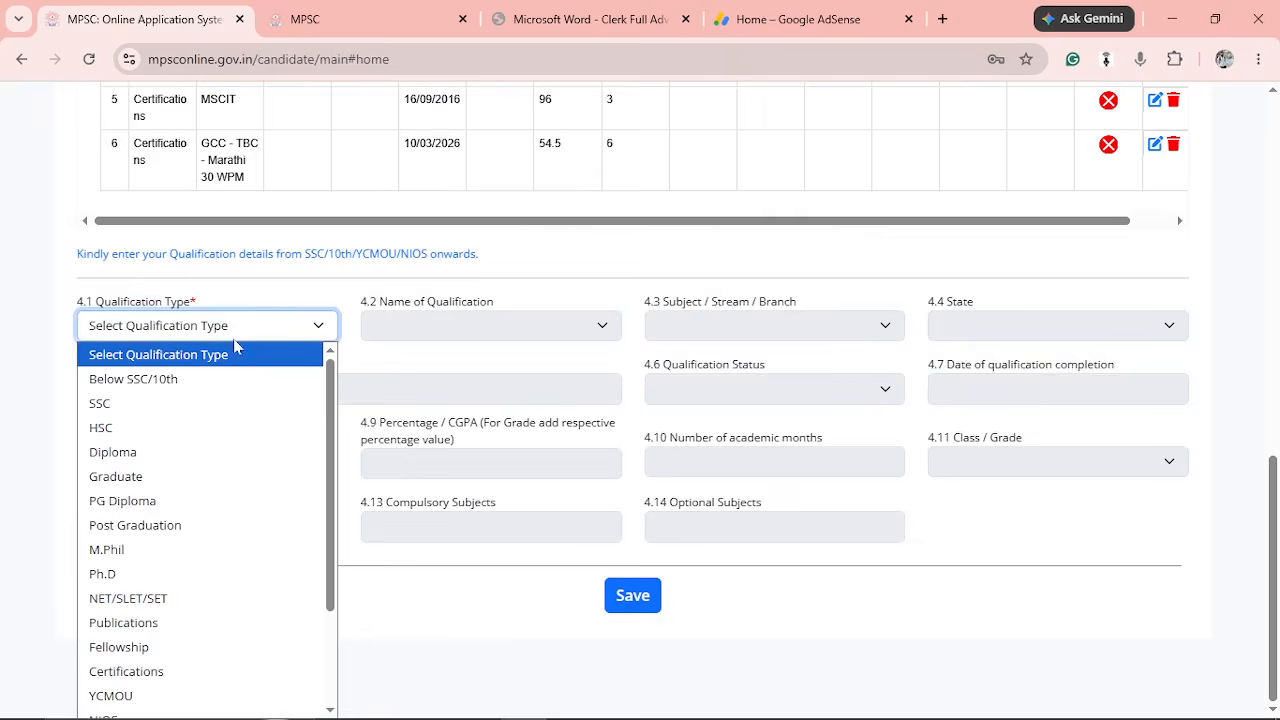
left_click(200, 405)
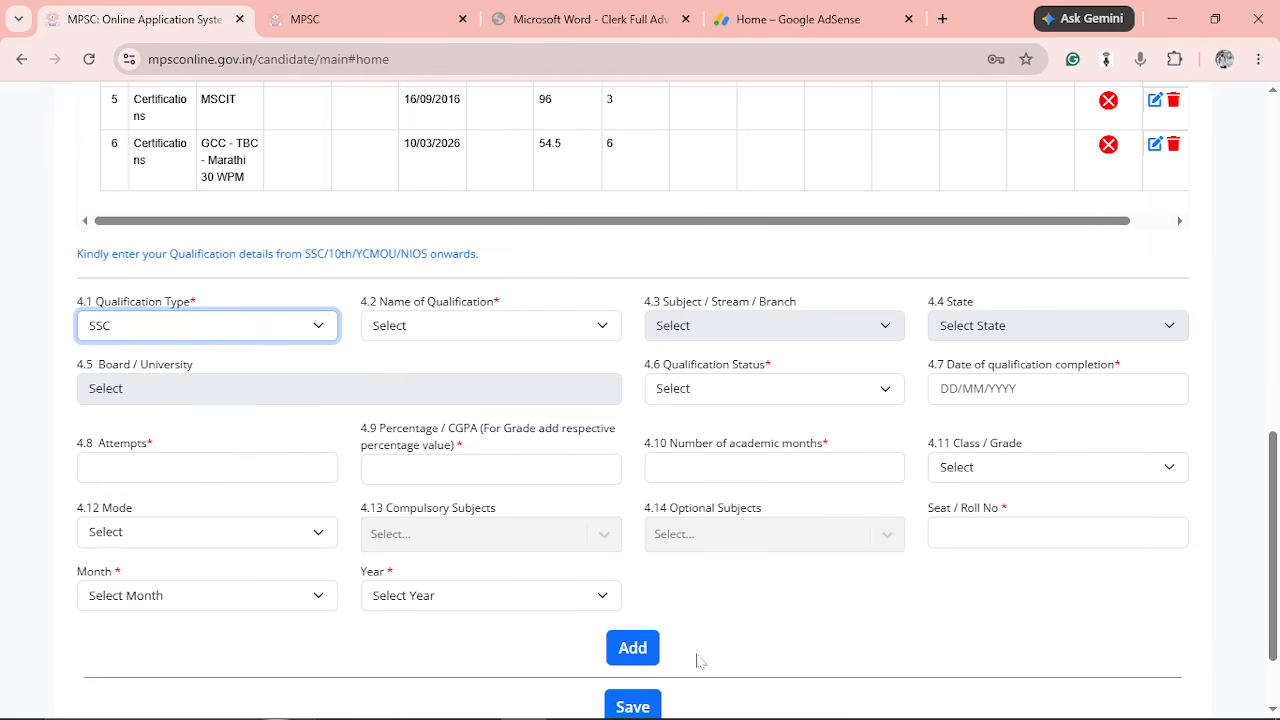
left_click(648, 704)
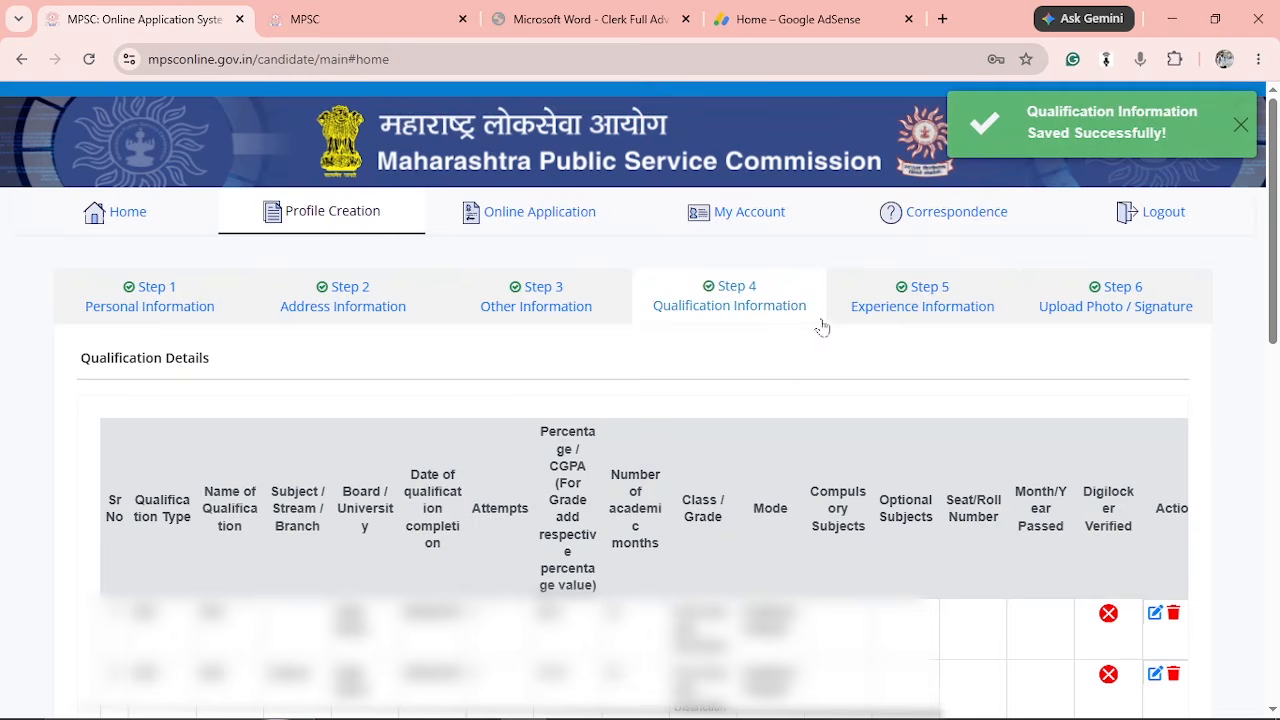
Step: Review the experience and photo/signature sections, accept the declaration, and submit and lock the profile
left_click(936, 304)
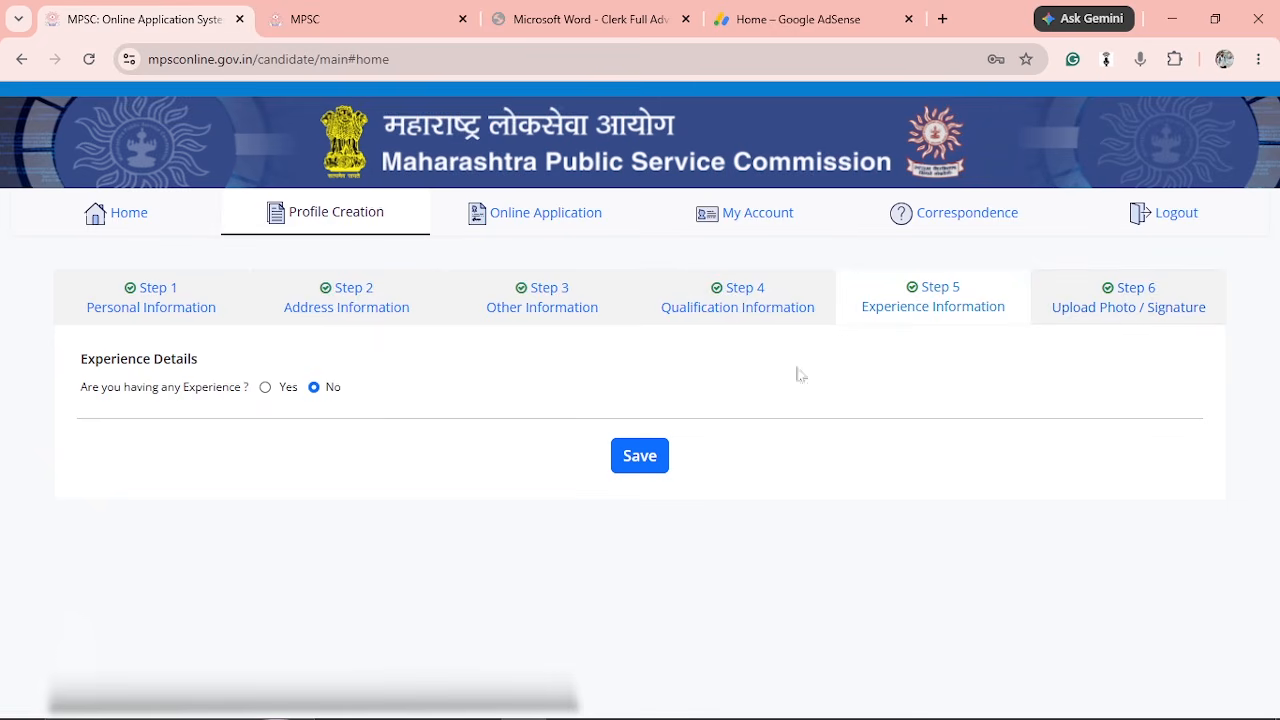
left_click(1161, 313)
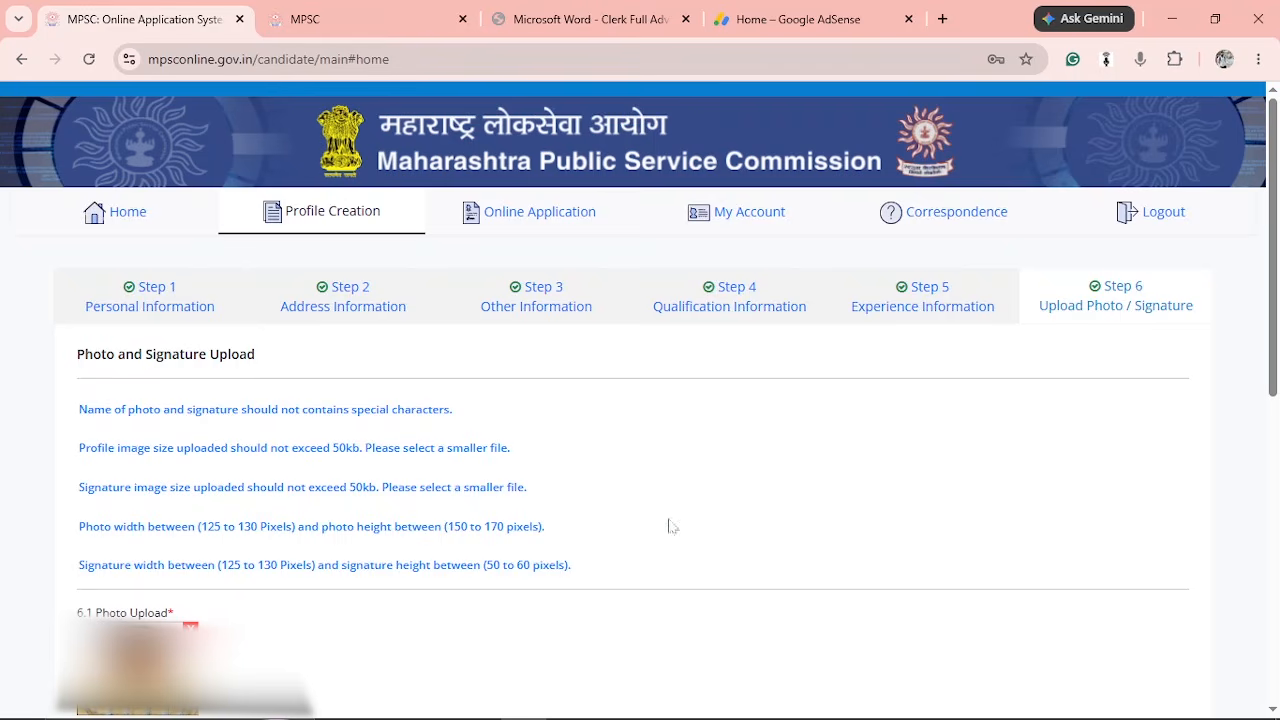
scroll(626, 562, "down", 10)
left_click(90, 379)
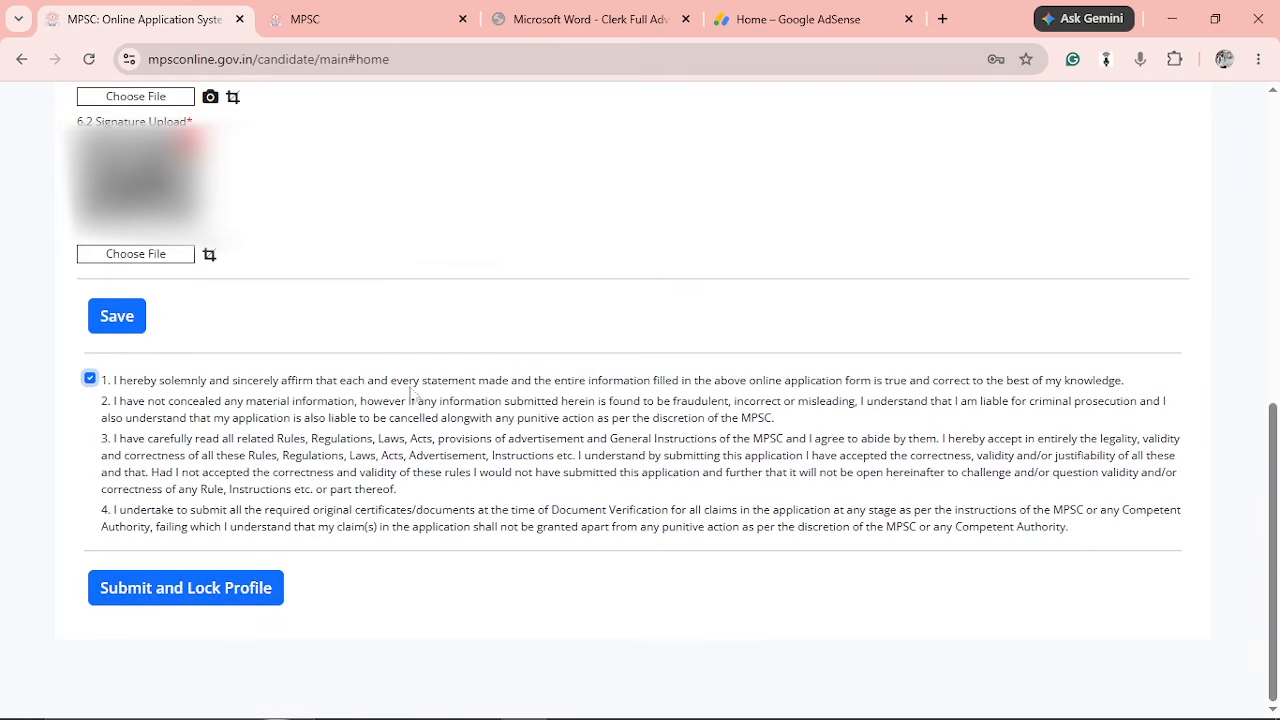
scroll(422, 362, "up", 1)
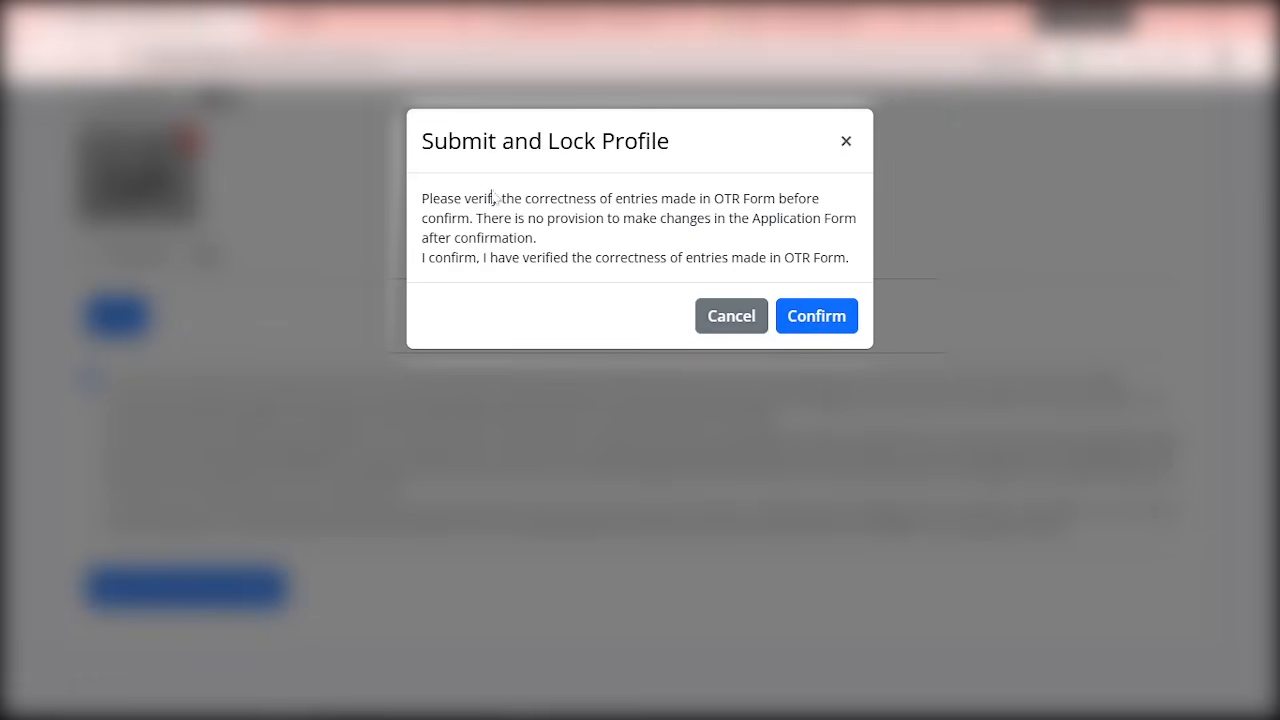
left_click(830, 322)
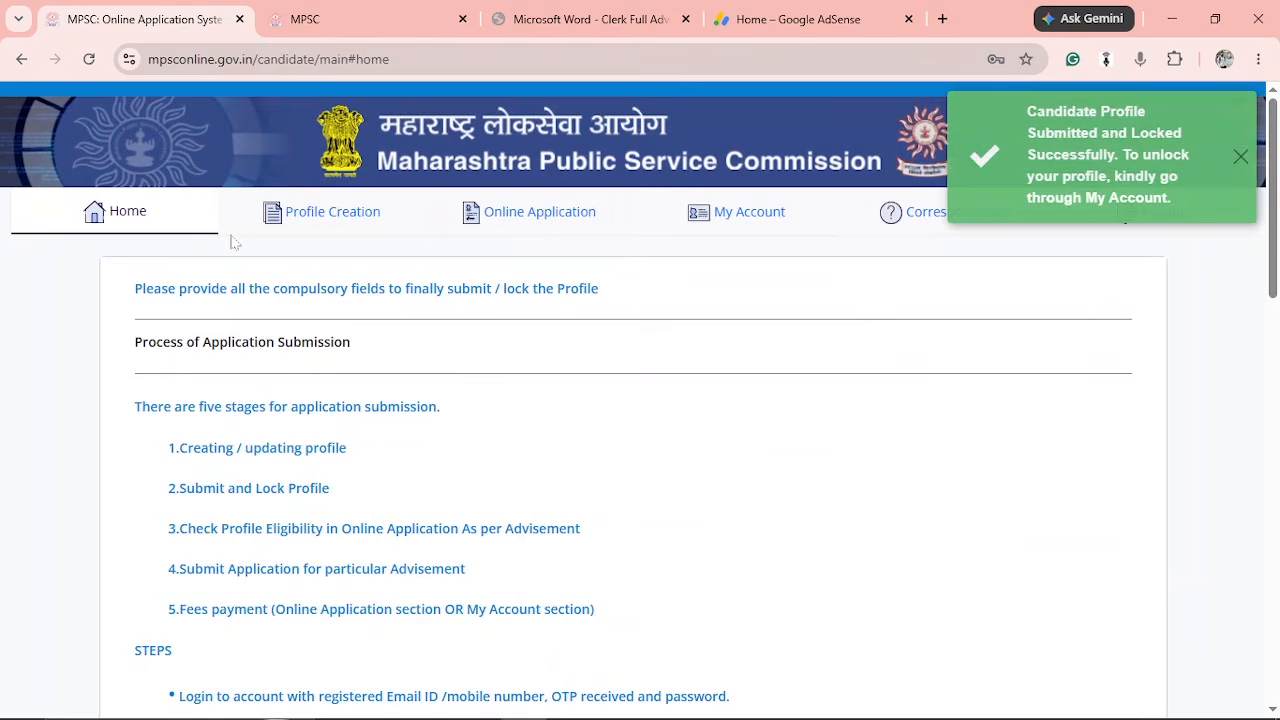
left_click(548, 222)
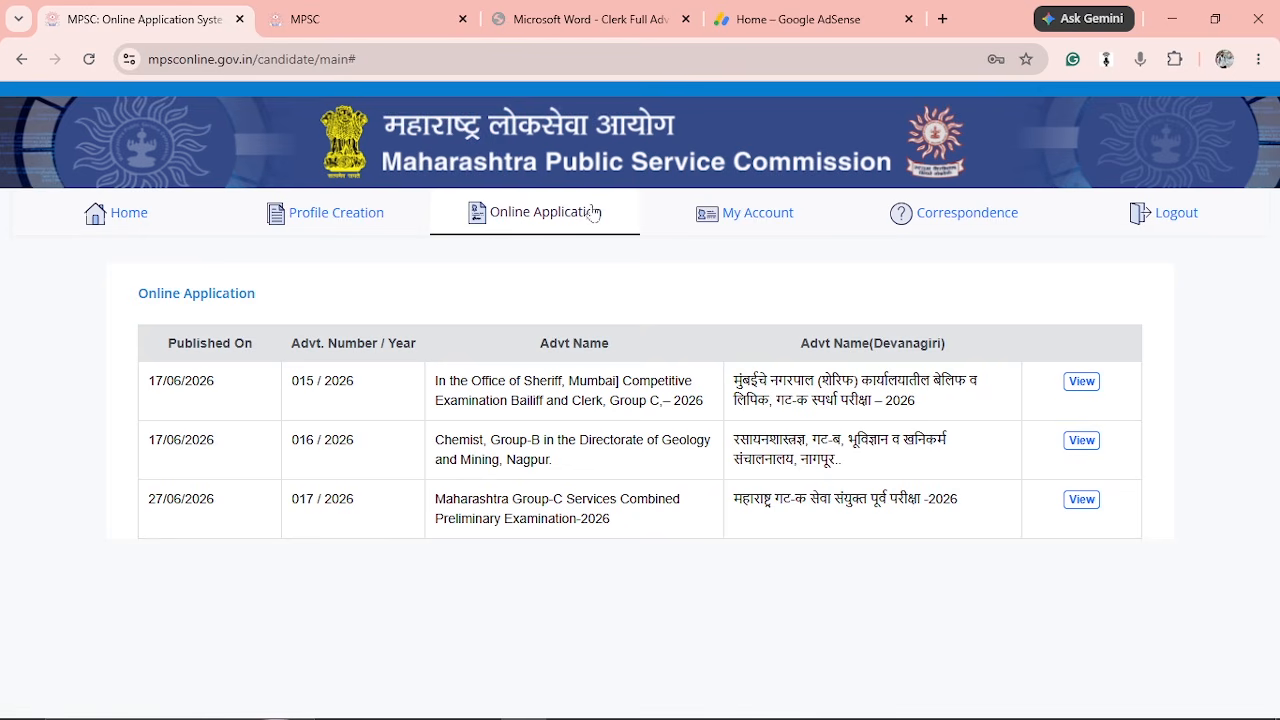
Step: Locate the Group-C combined examination advertisement 017 and open its details
left_click_drag(214, 507, 140, 505)
left_click(615, 538)
left_click_drag(436, 500, 612, 534)
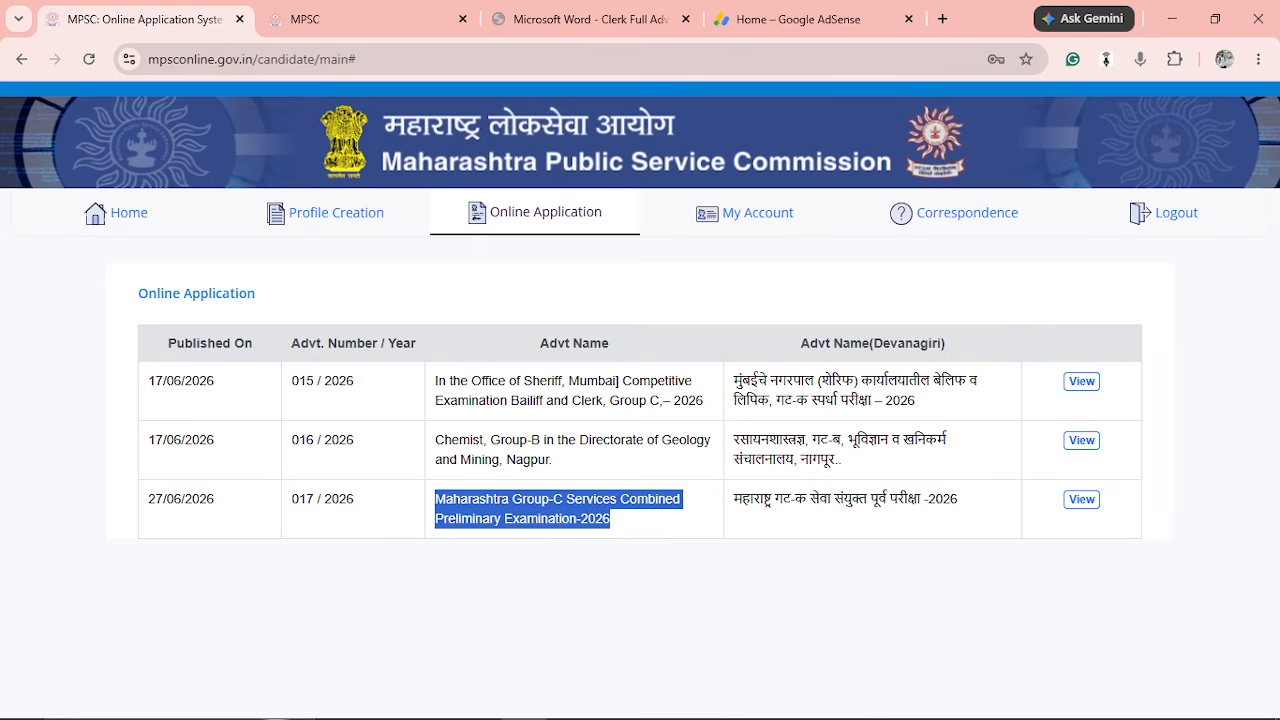
left_click(1088, 502)
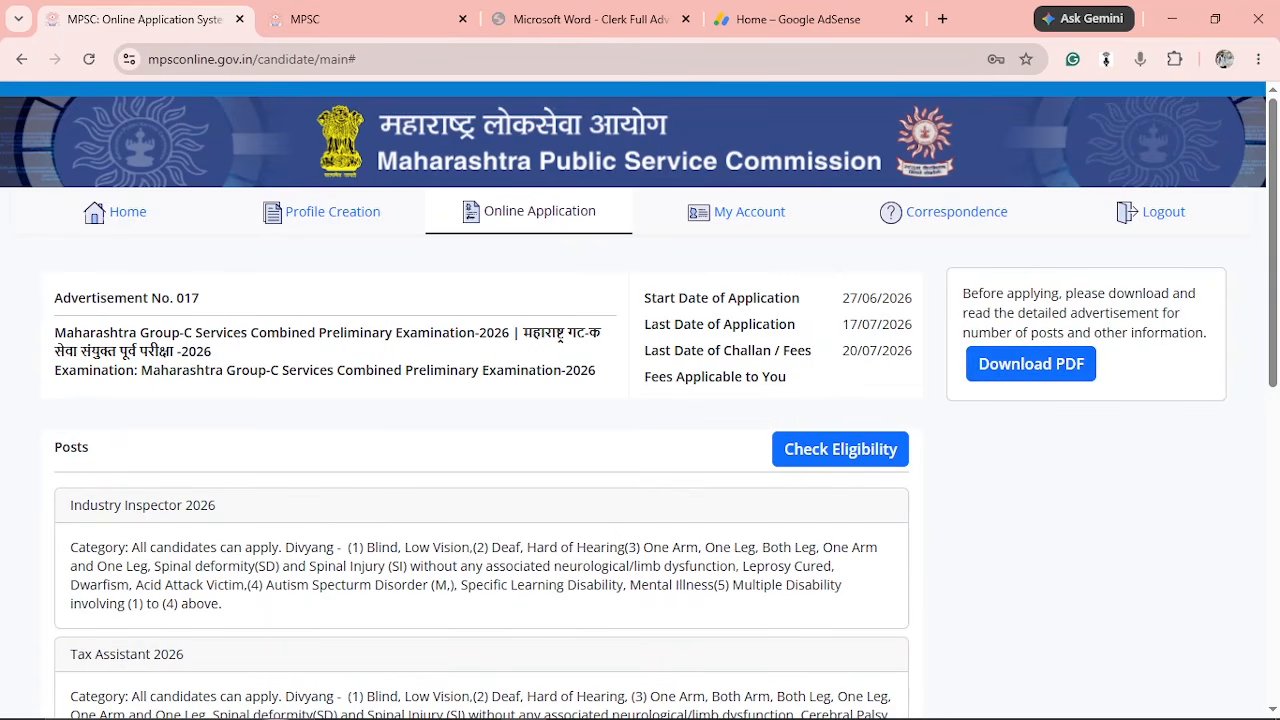
Step: Check eligibility and apply for the Technical Assistant and Clerk-Typist posts with the 344 fee
left_click_drag(842, 302, 906, 304)
left_click(912, 305)
left_click(858, 458)
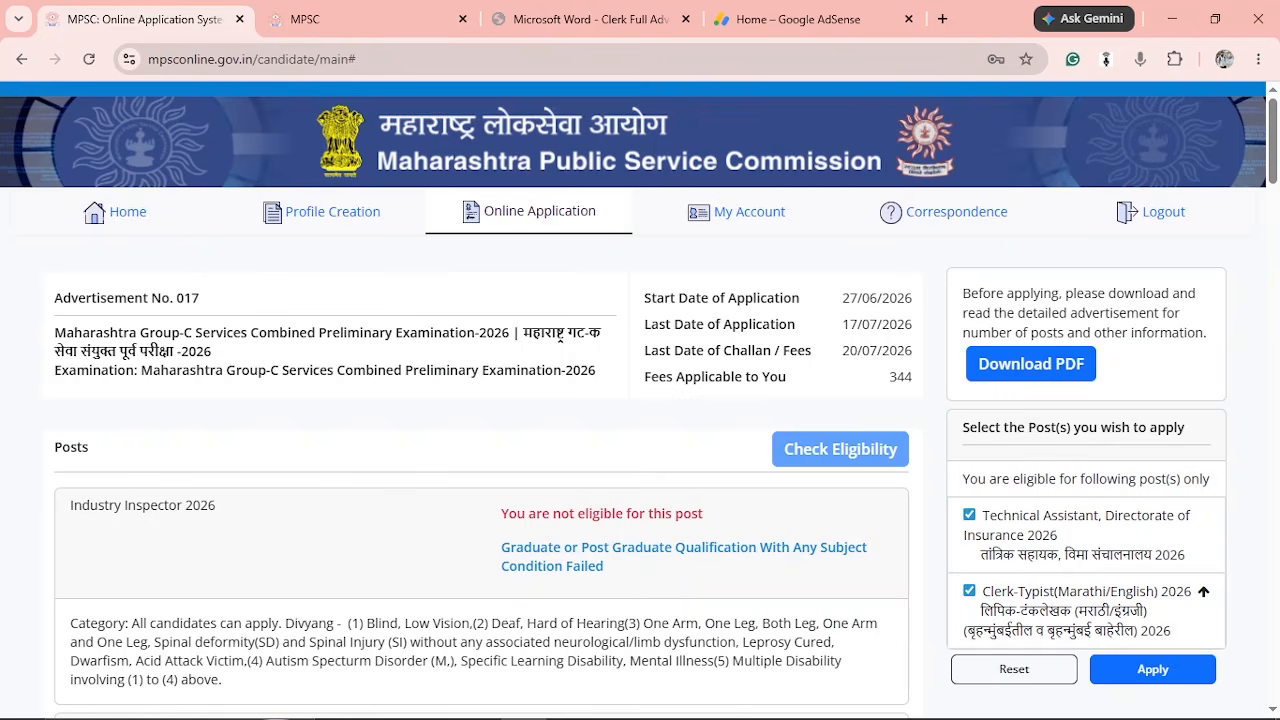
scroll(1203, 591, "down", 2)
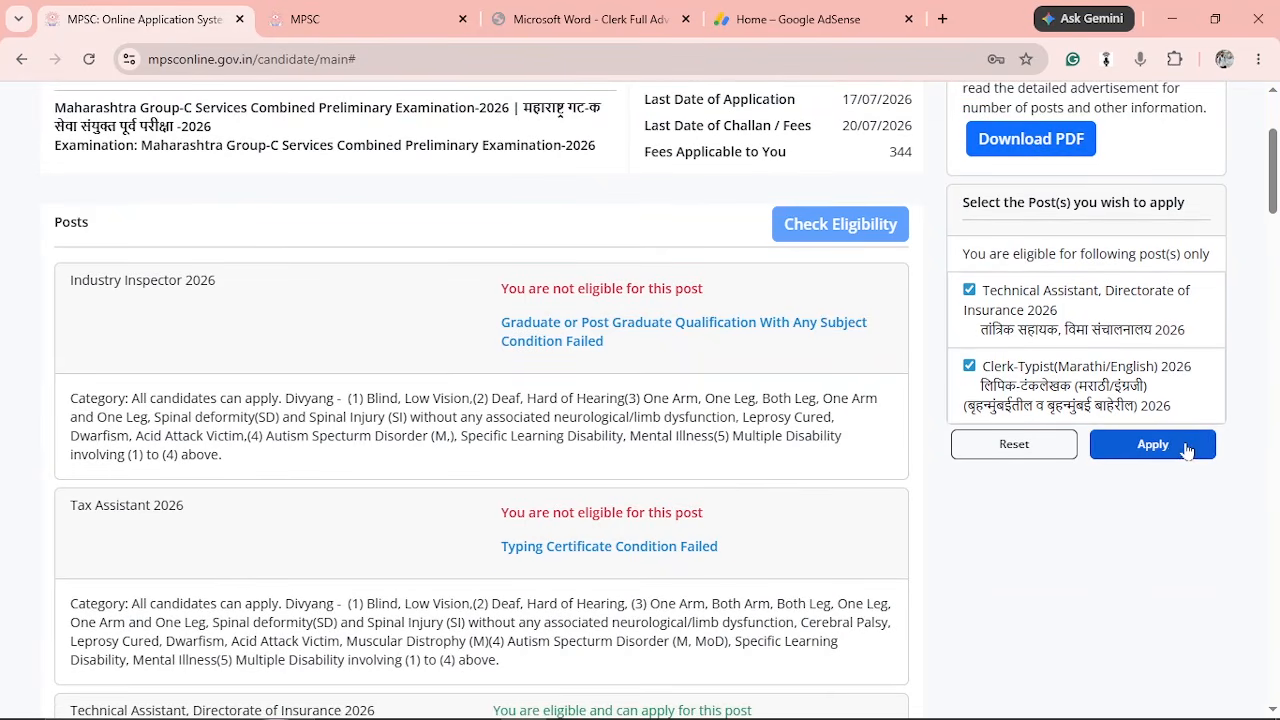
left_click_drag(887, 154, 916, 157)
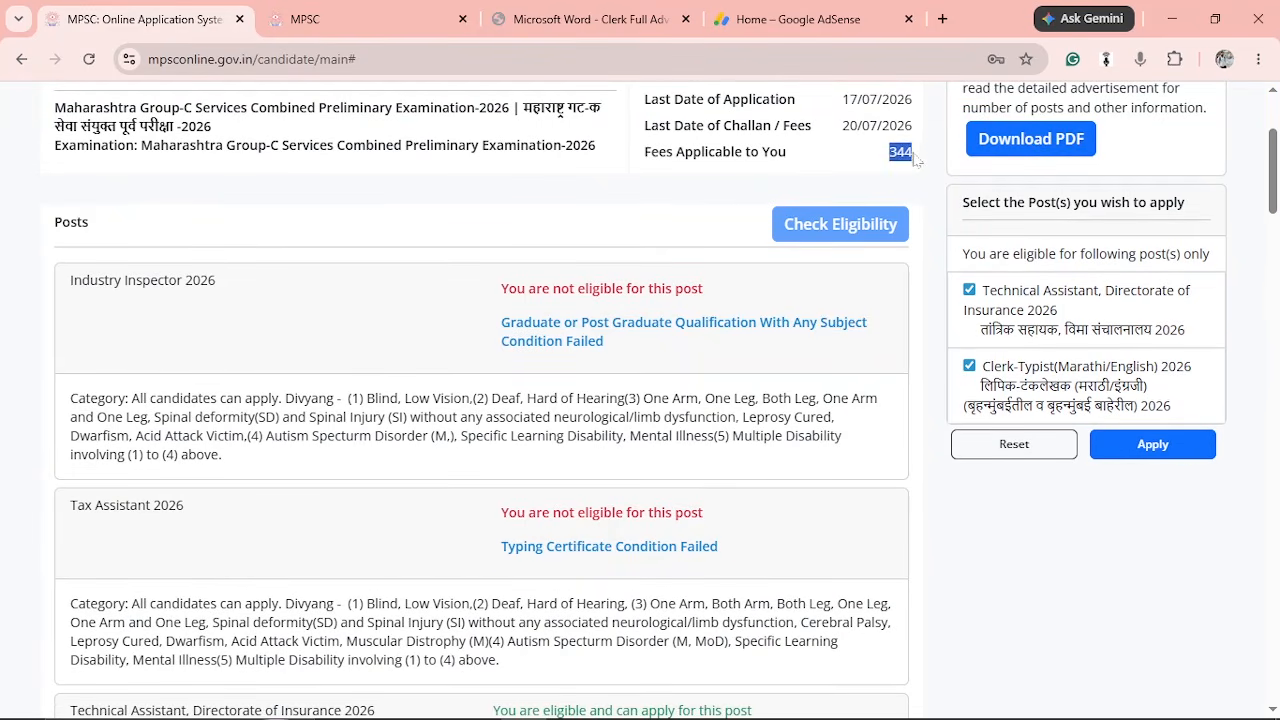
left_click(918, 172)
left_click(1153, 446)
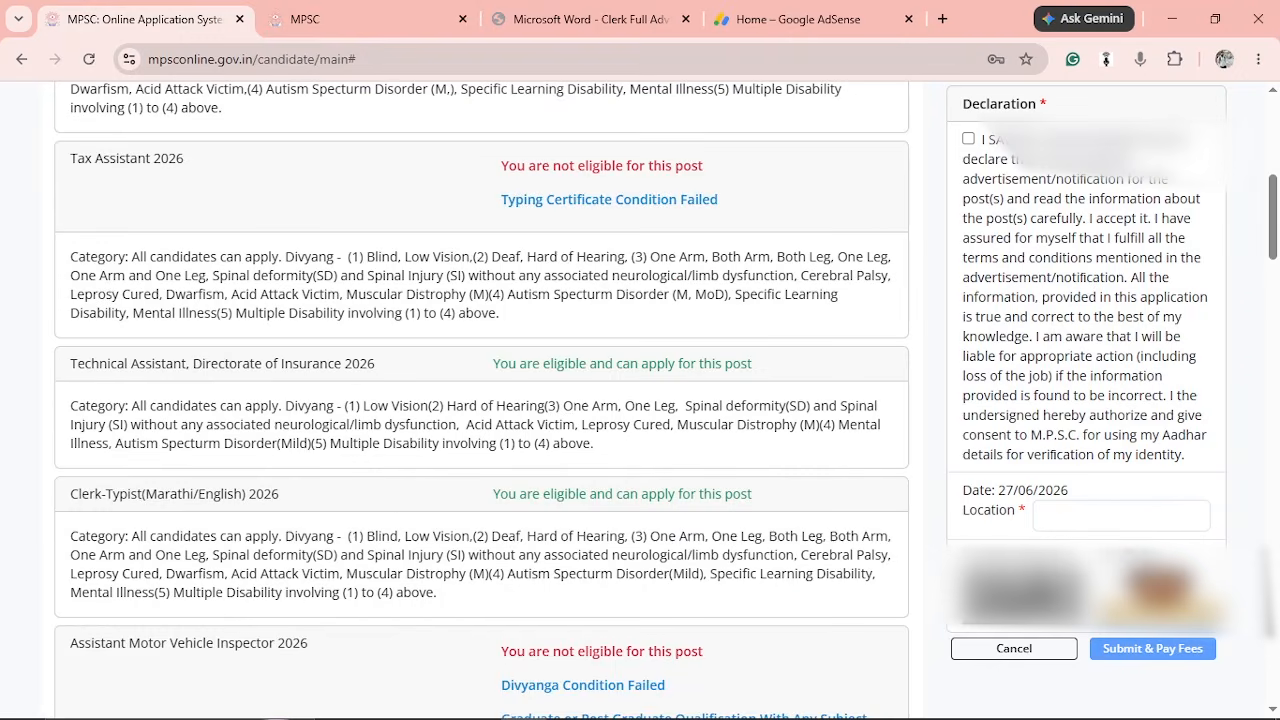
Step: Accept the declaration, submit the Group-C application, and choose online fee payment through SBI
left_click(968, 139)
left_click(1110, 516)
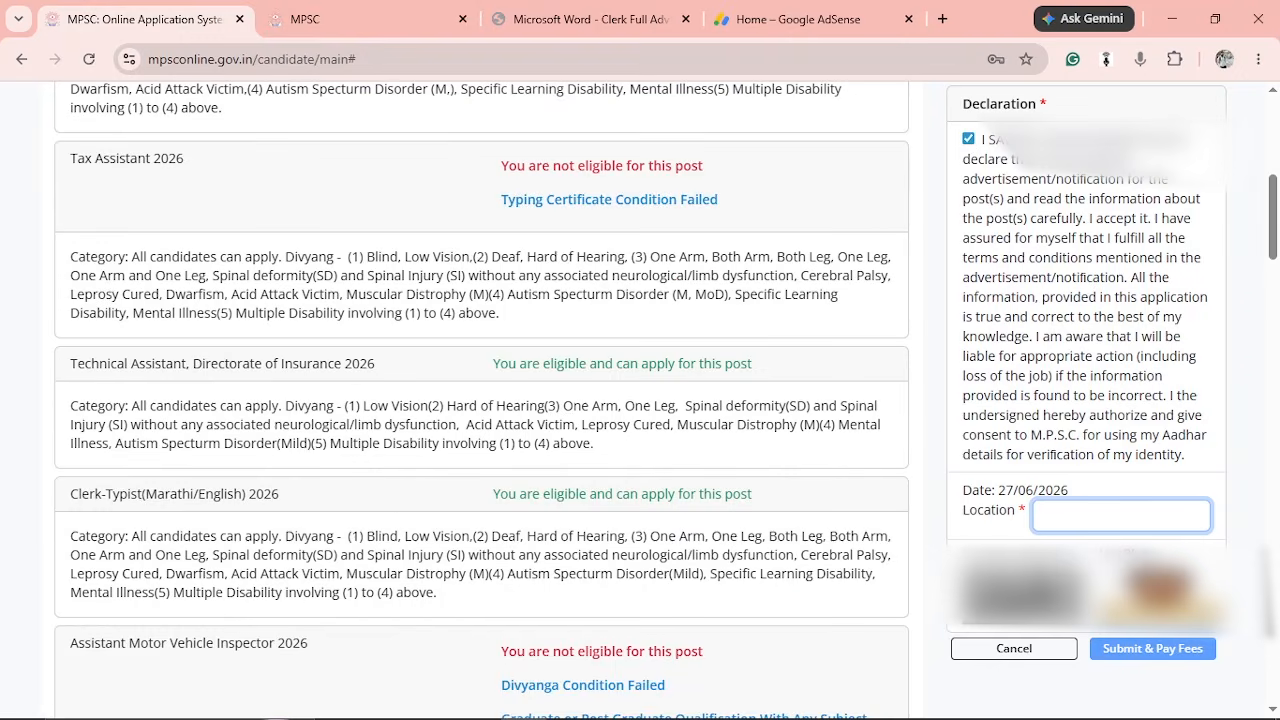
left_click(1147, 640)
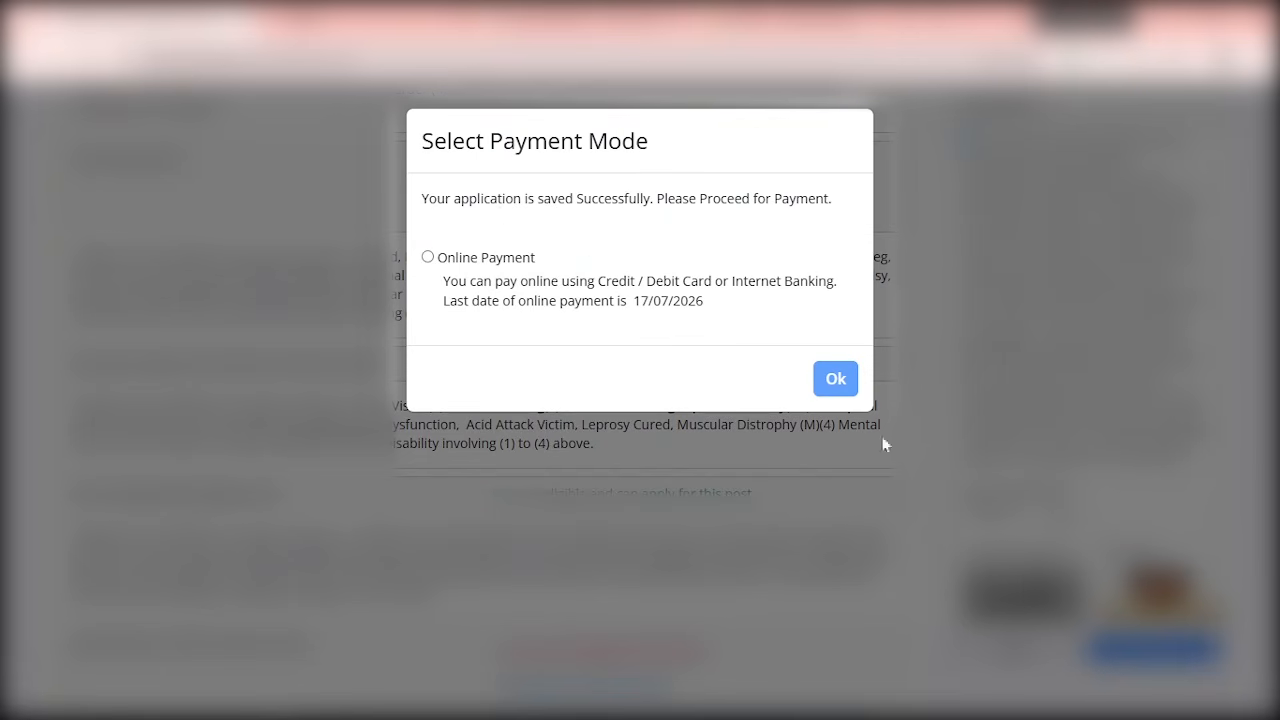
left_click(428, 257)
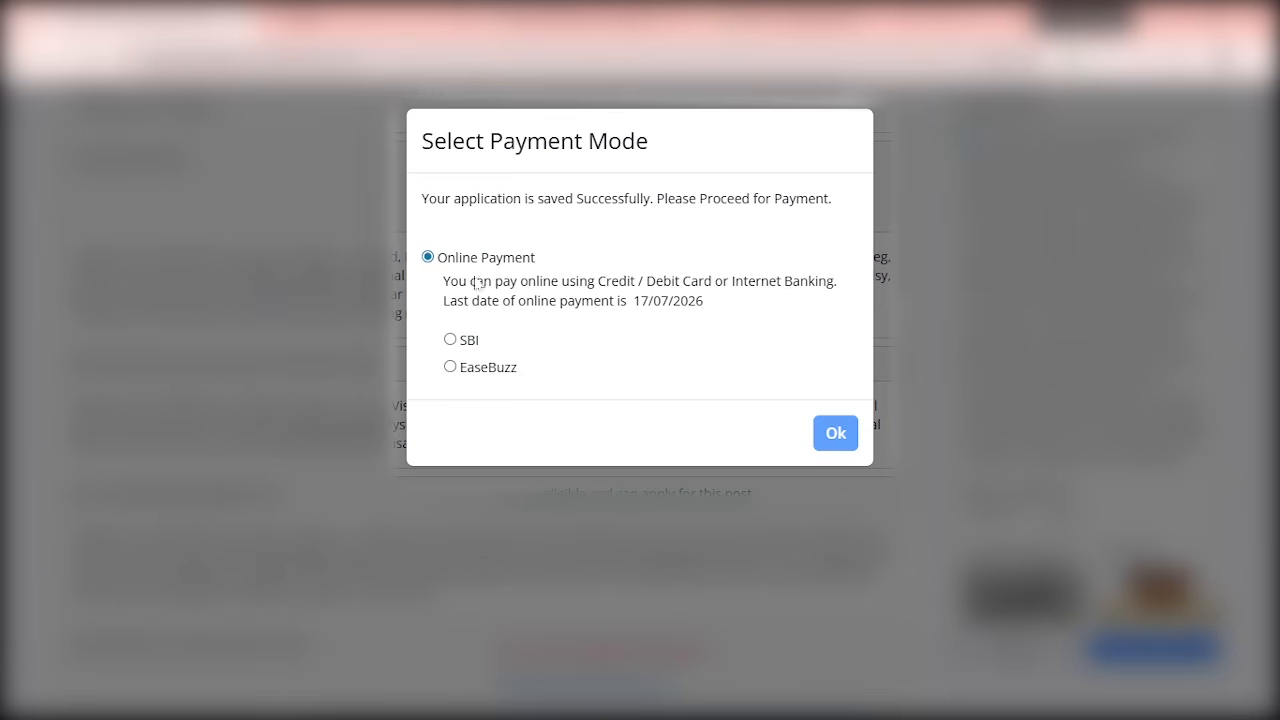
left_click(450, 340)
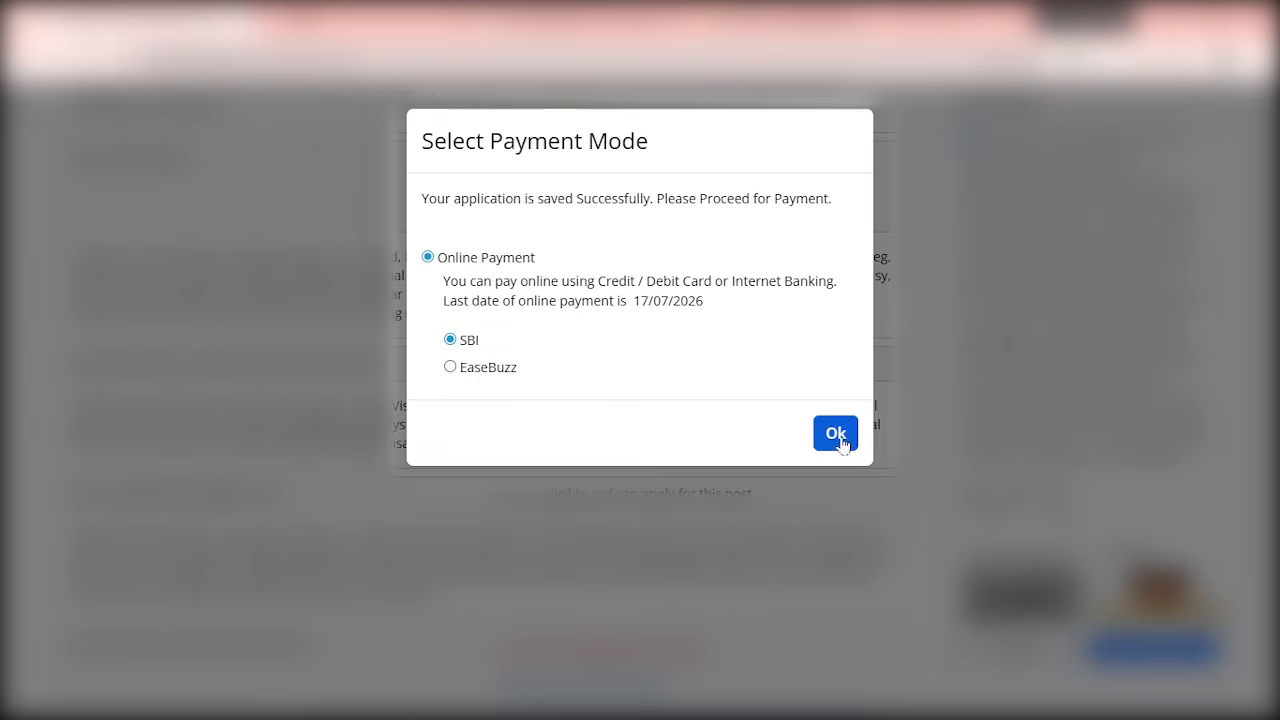
left_click(840, 434)
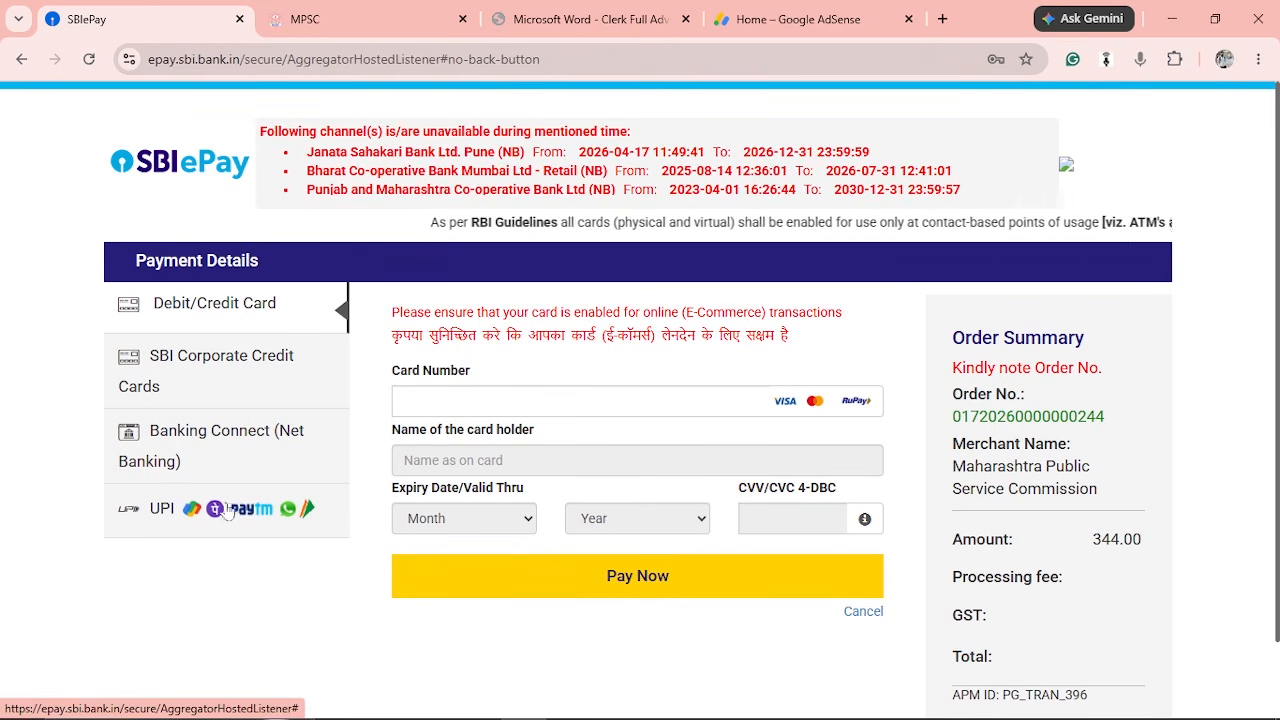
Step: Pay the 344.00 fee by UPI QR and decline Chrome's offer to save the password
left_click(225, 515)
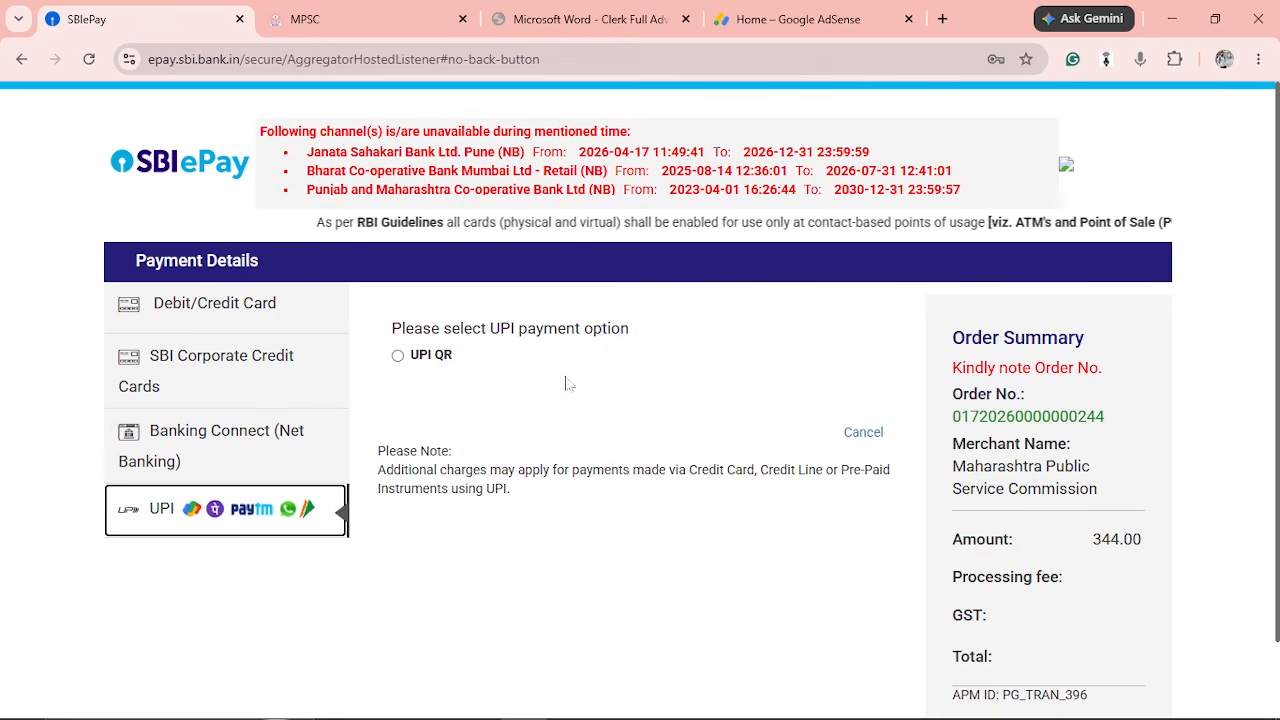
left_click(398, 356)
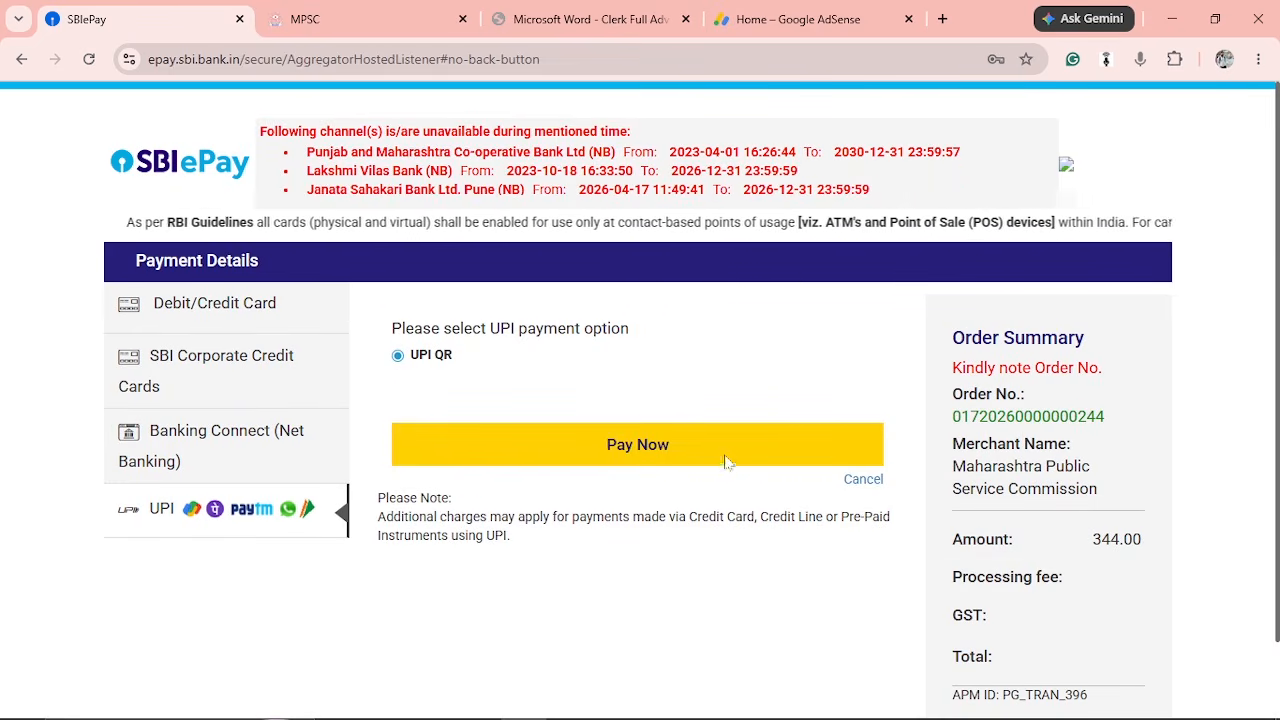
left_click(688, 450)
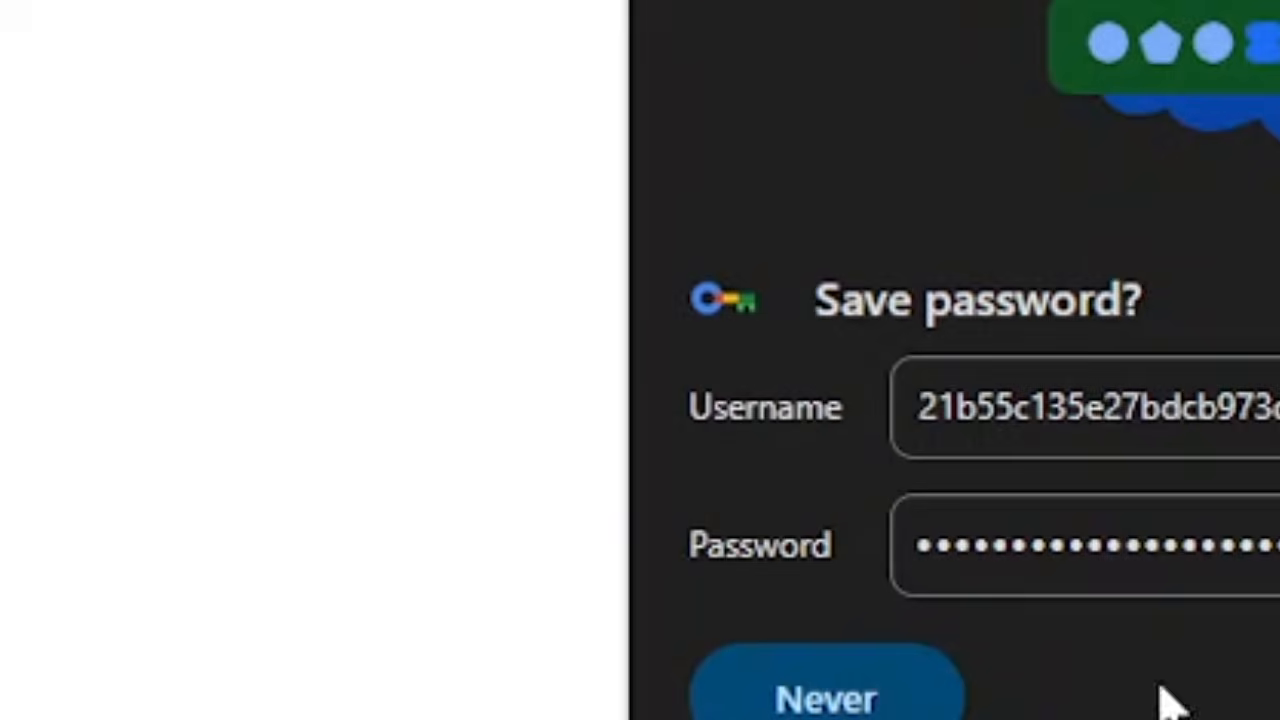
left_click(1276, 697)
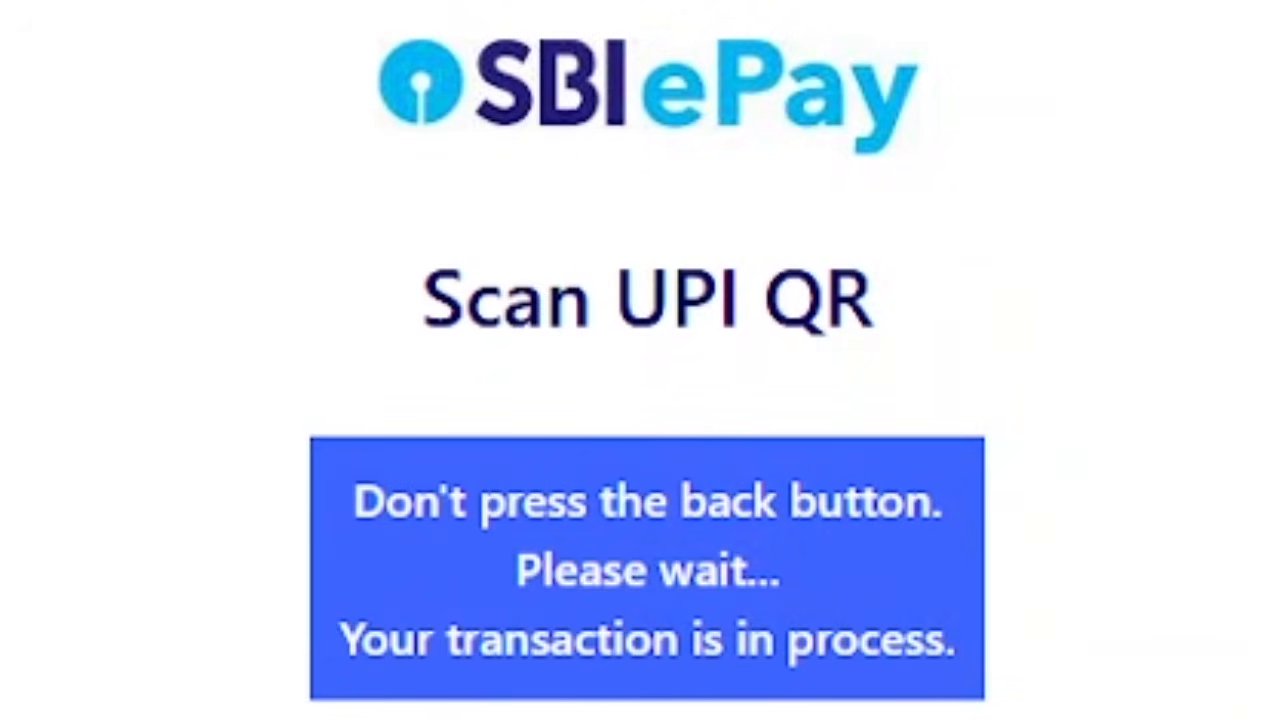
scroll(648, 400, "down", 2)
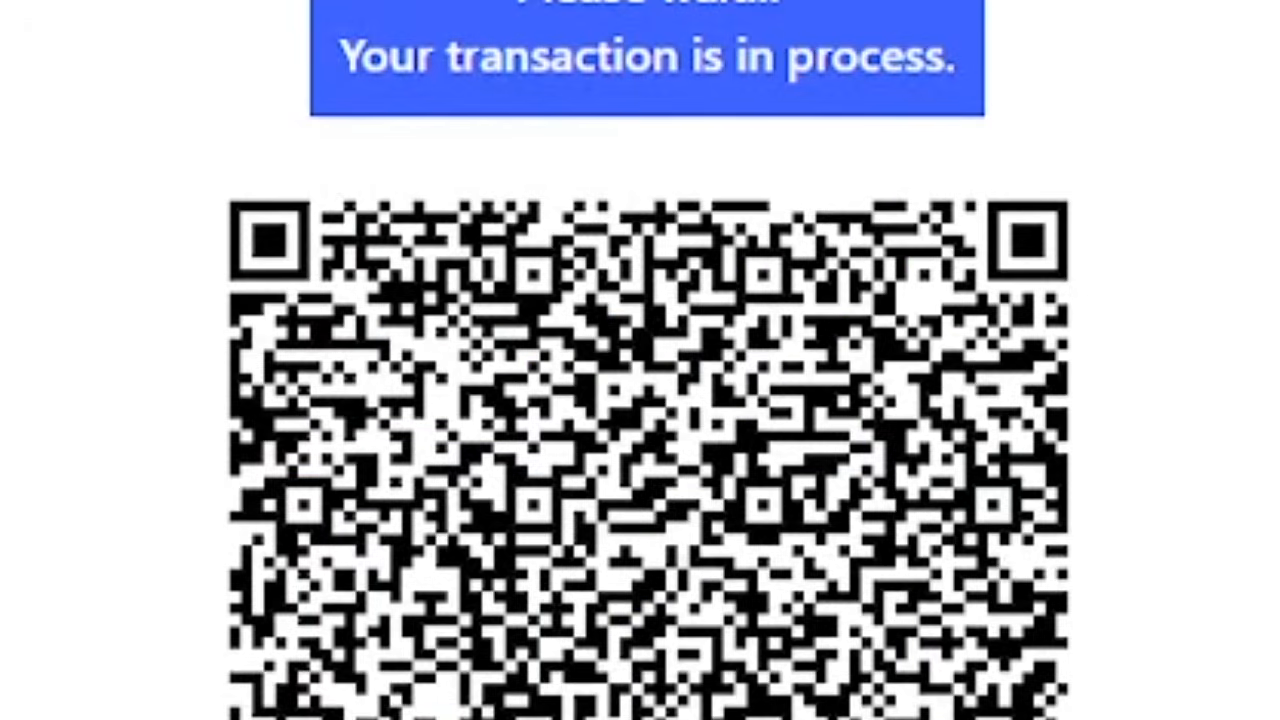
scroll(640, 400, "up", 1)
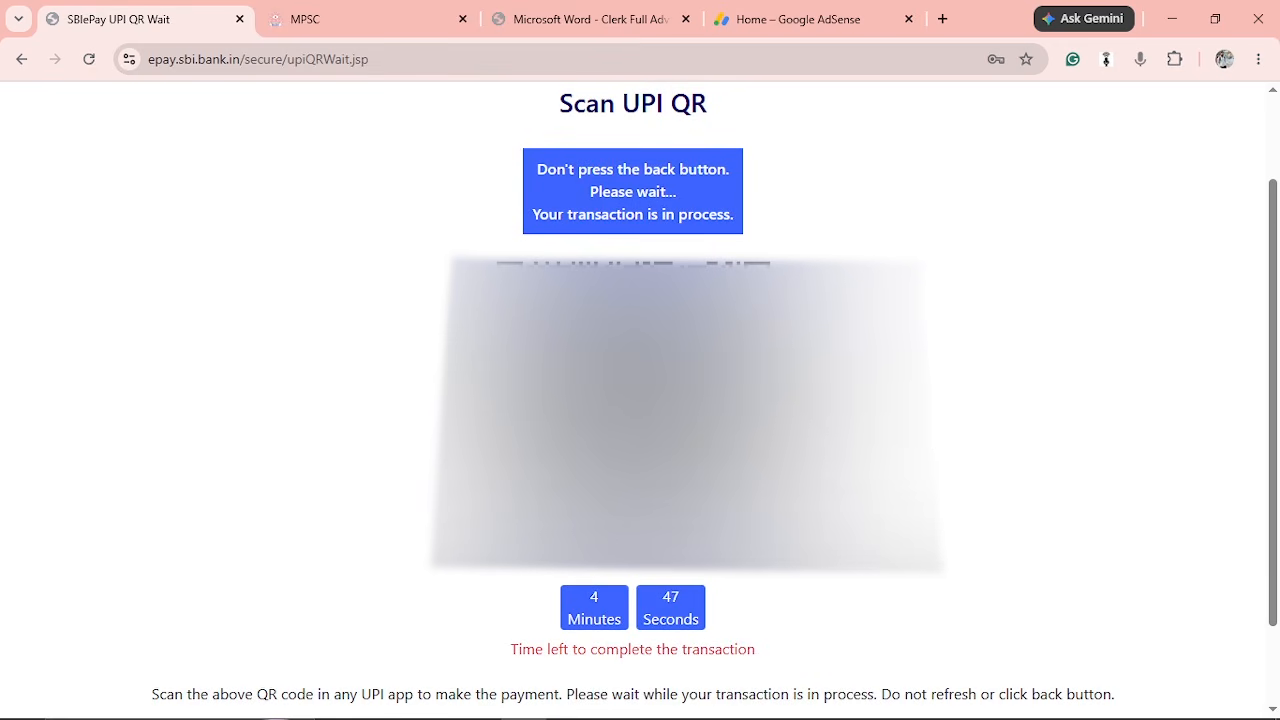
scroll(640, 400, "up", 2)
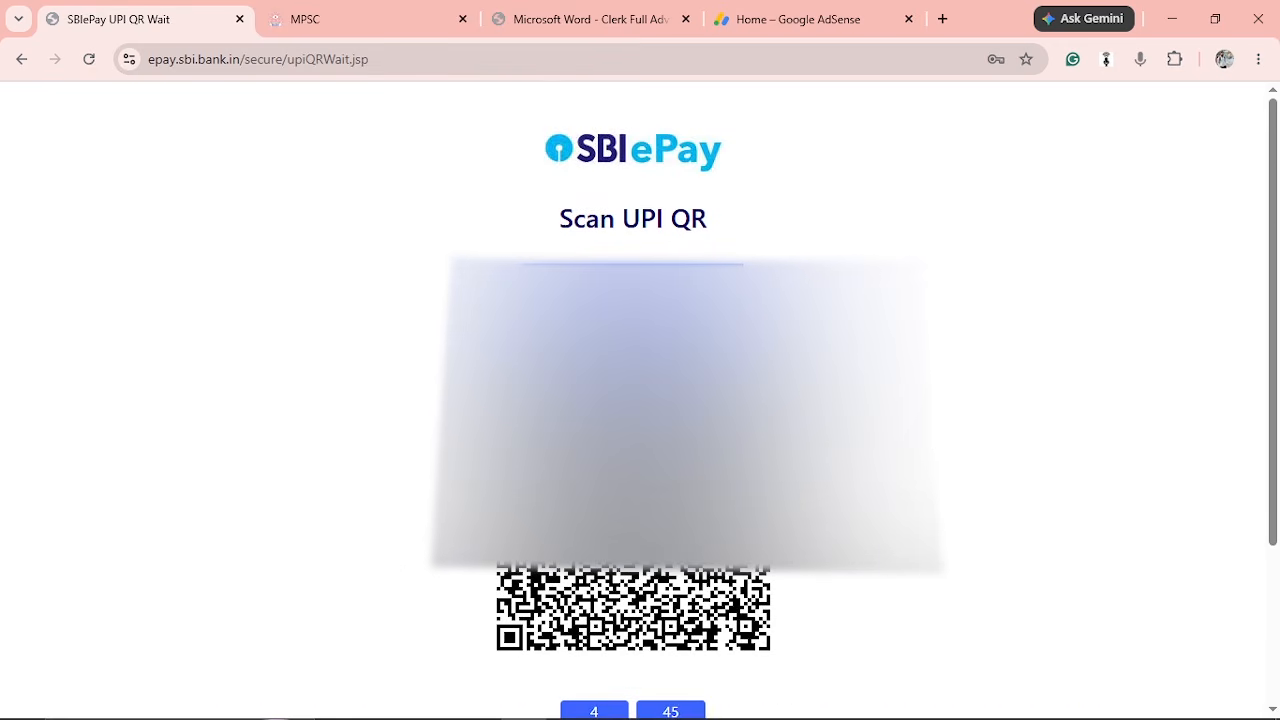